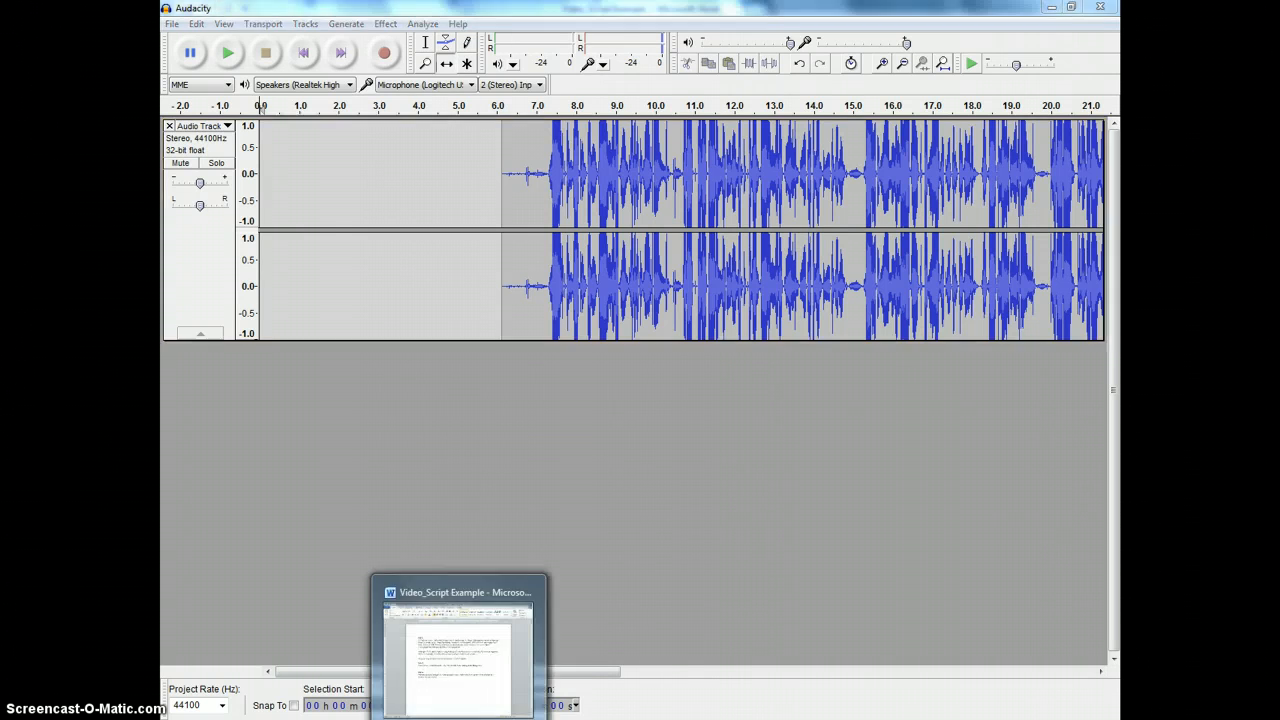
- Switch to the Video_Script Example document in Word and look over its FILE 1, FILE 2 and FILE 3 sections
{"action": "left_click", "coordinate": [458, 719]}
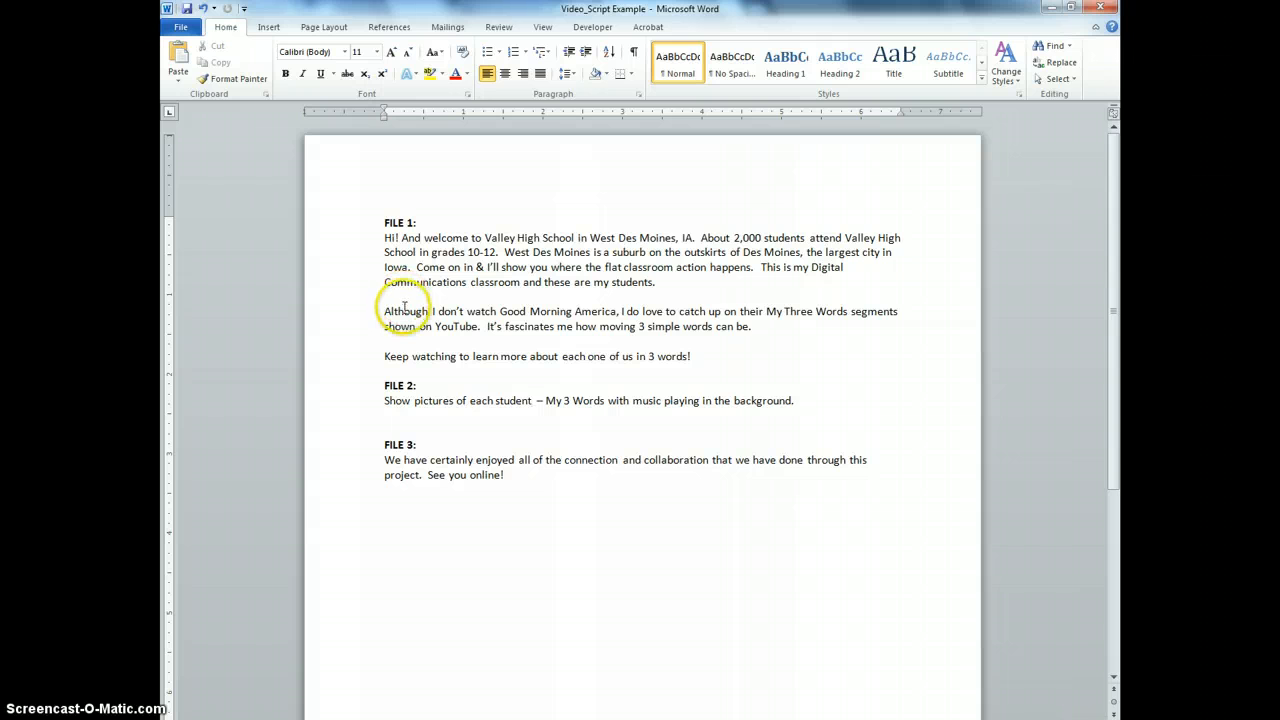
{"action": "left_click", "coordinate": [343, 222]}
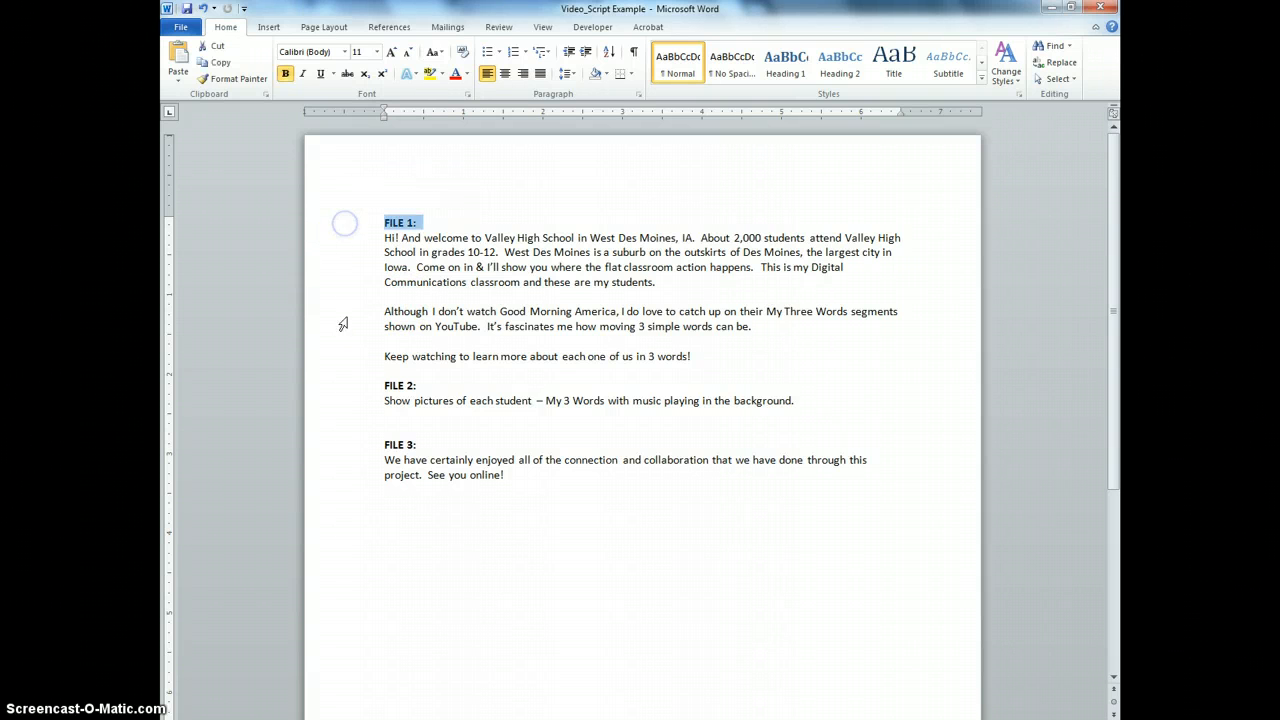
{"action": "left_click", "coordinate": [338, 389]}
{"action": "left_click", "coordinate": [338, 449]}
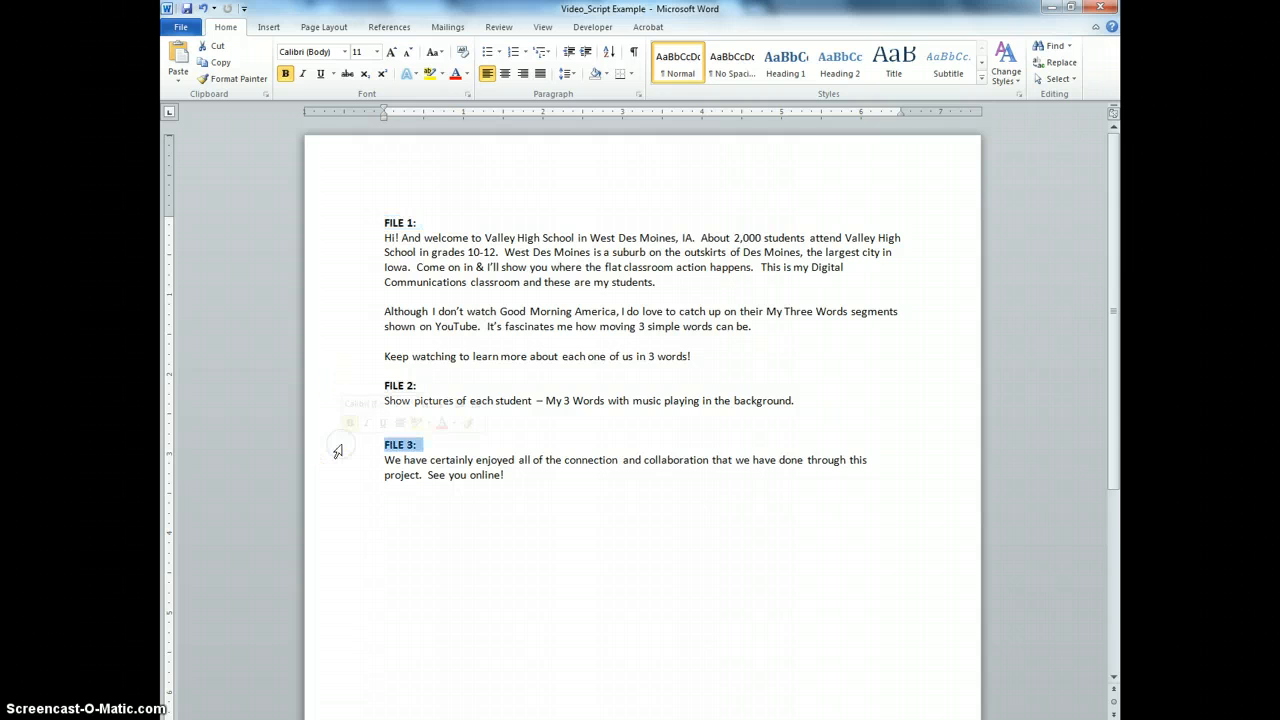
{"action": "left_click", "coordinate": [379, 223]}
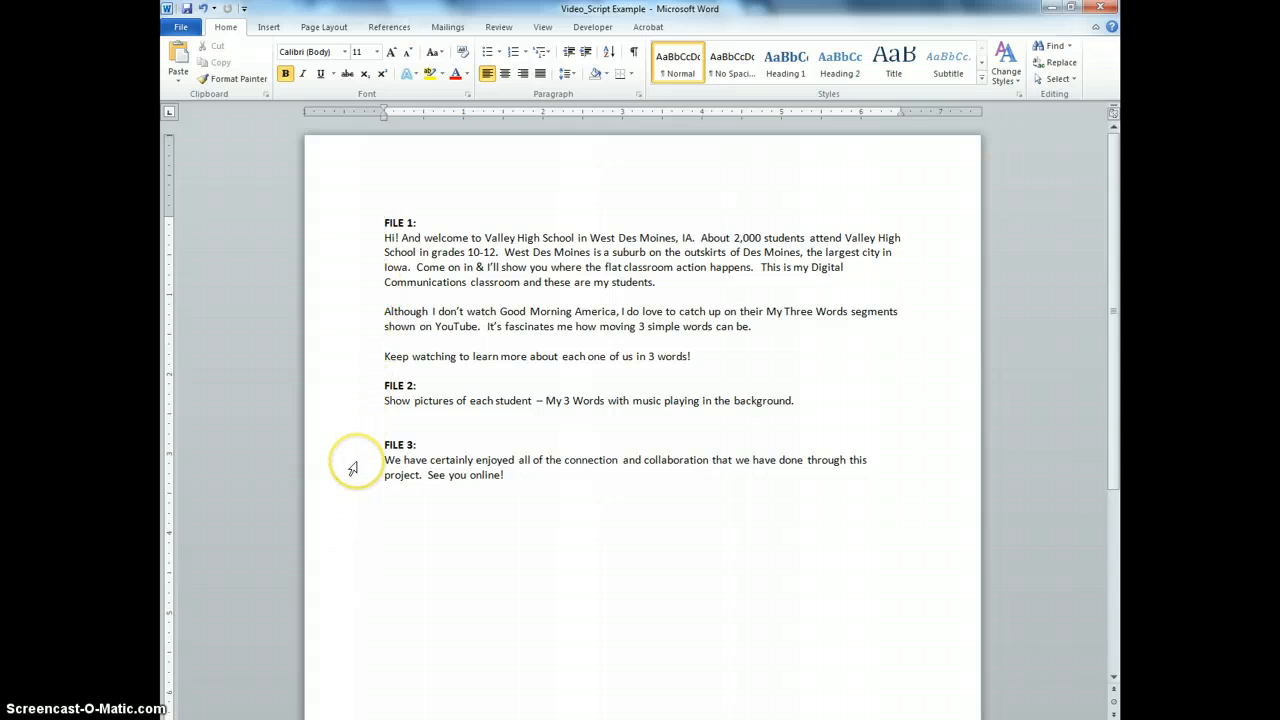
{"action": "left_click", "coordinate": [354, 392]}
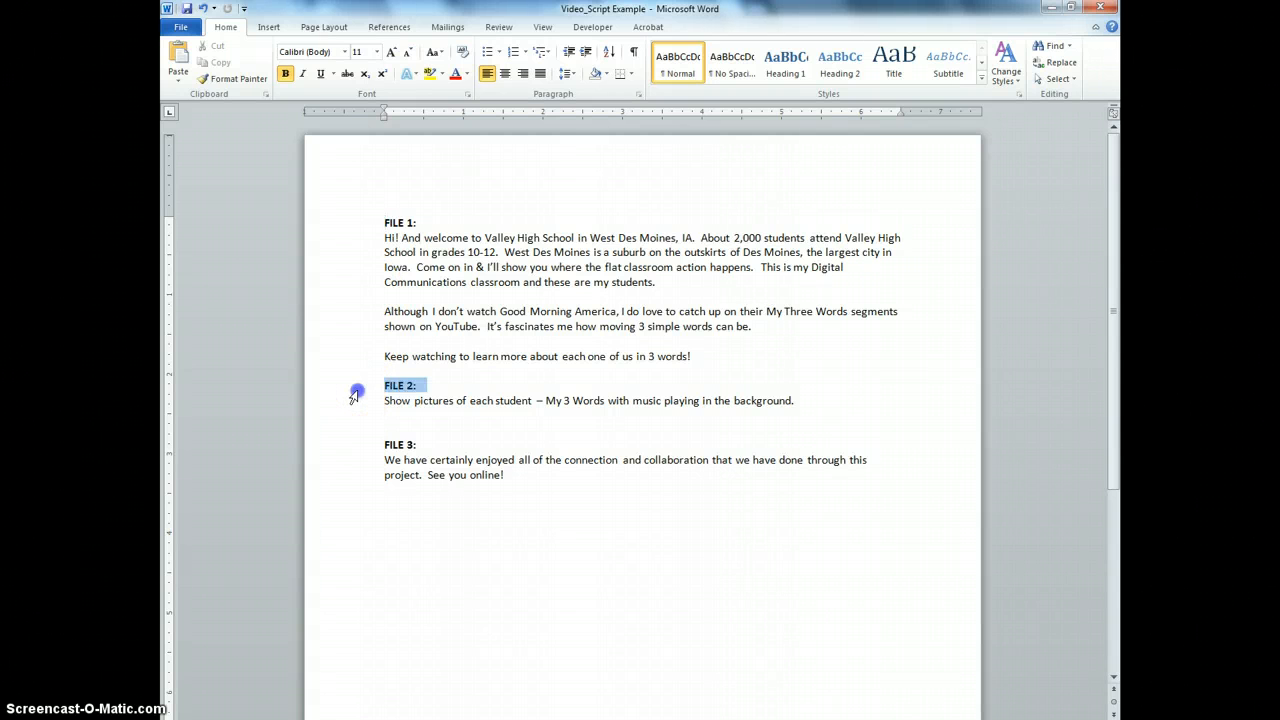
{"action": "left_click", "coordinate": [383, 400]}
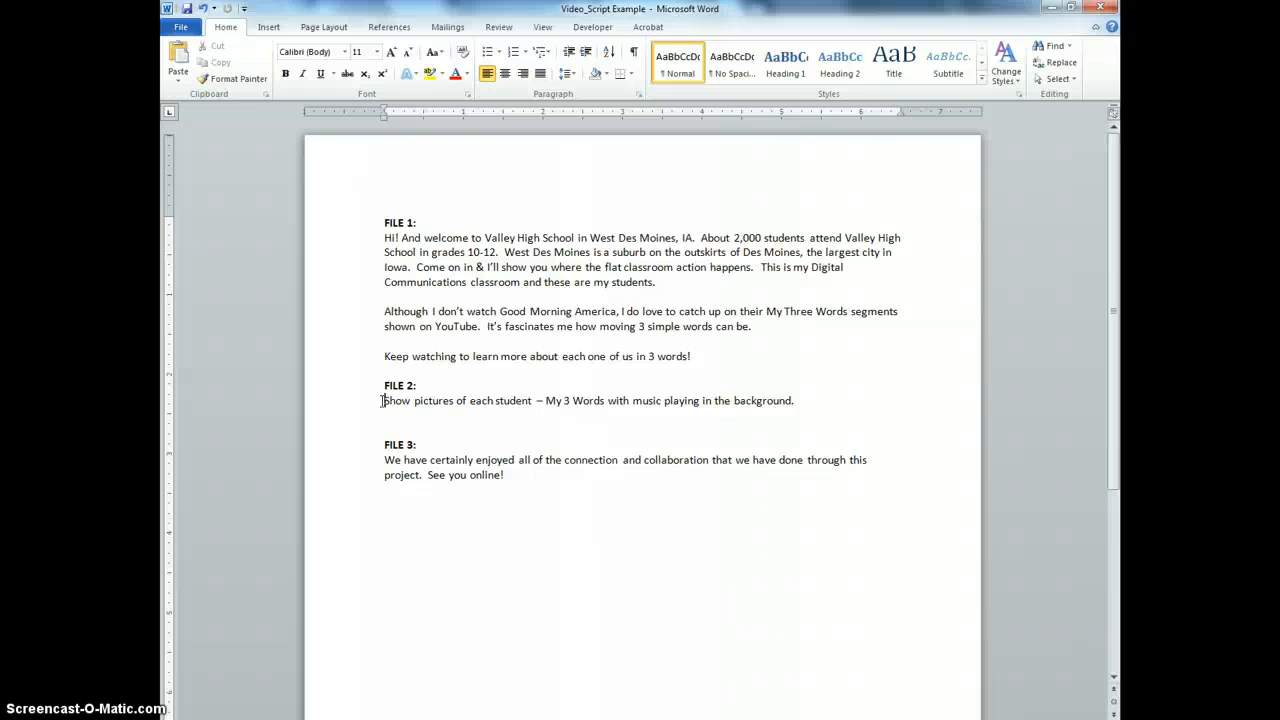
- Switch back to Audacity and search the computer's programs for Audacity, then dismiss the search
{"action": "left_click", "coordinate": [506, 719]}
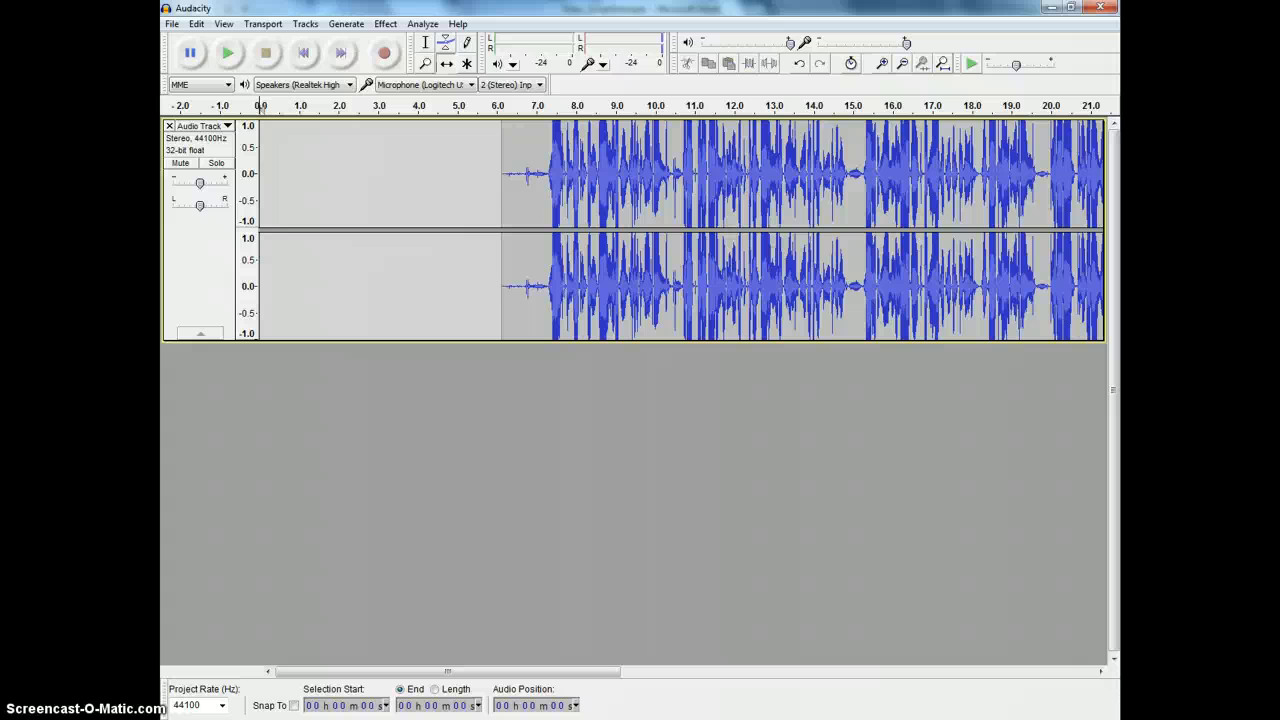
{"action": "key", "text": "super"}
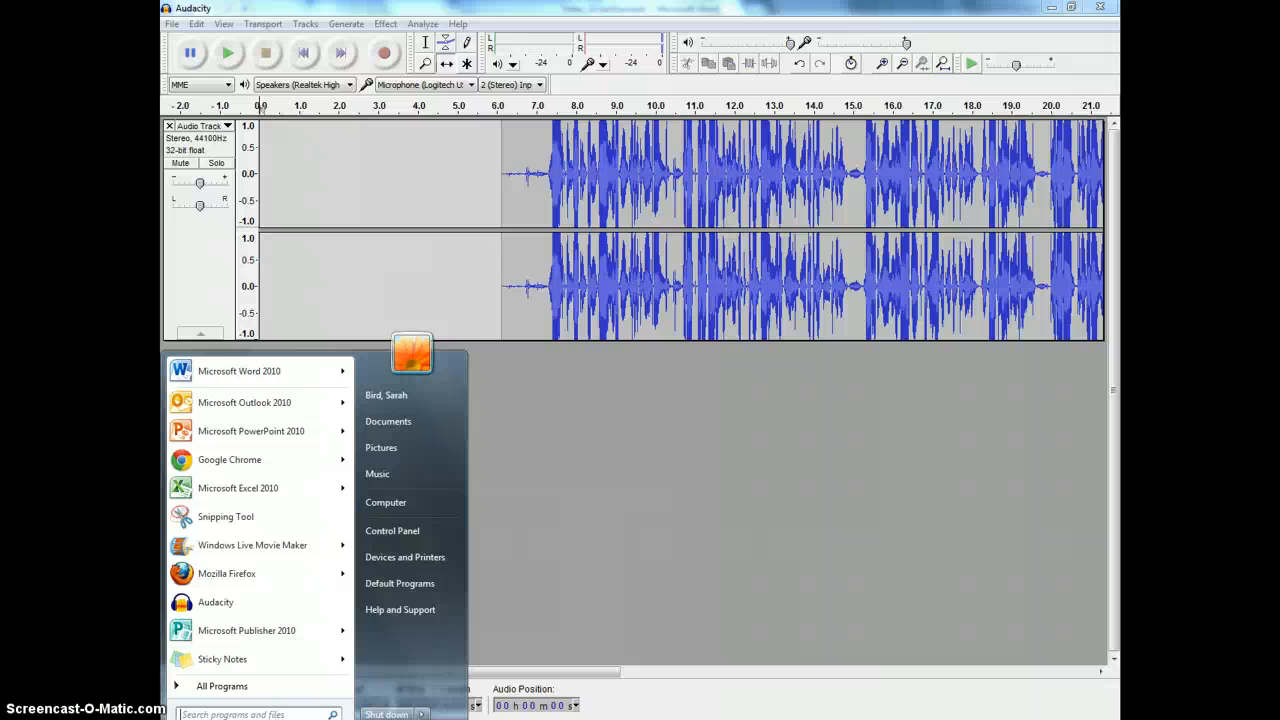
{"action": "type", "text": "Audacity"}
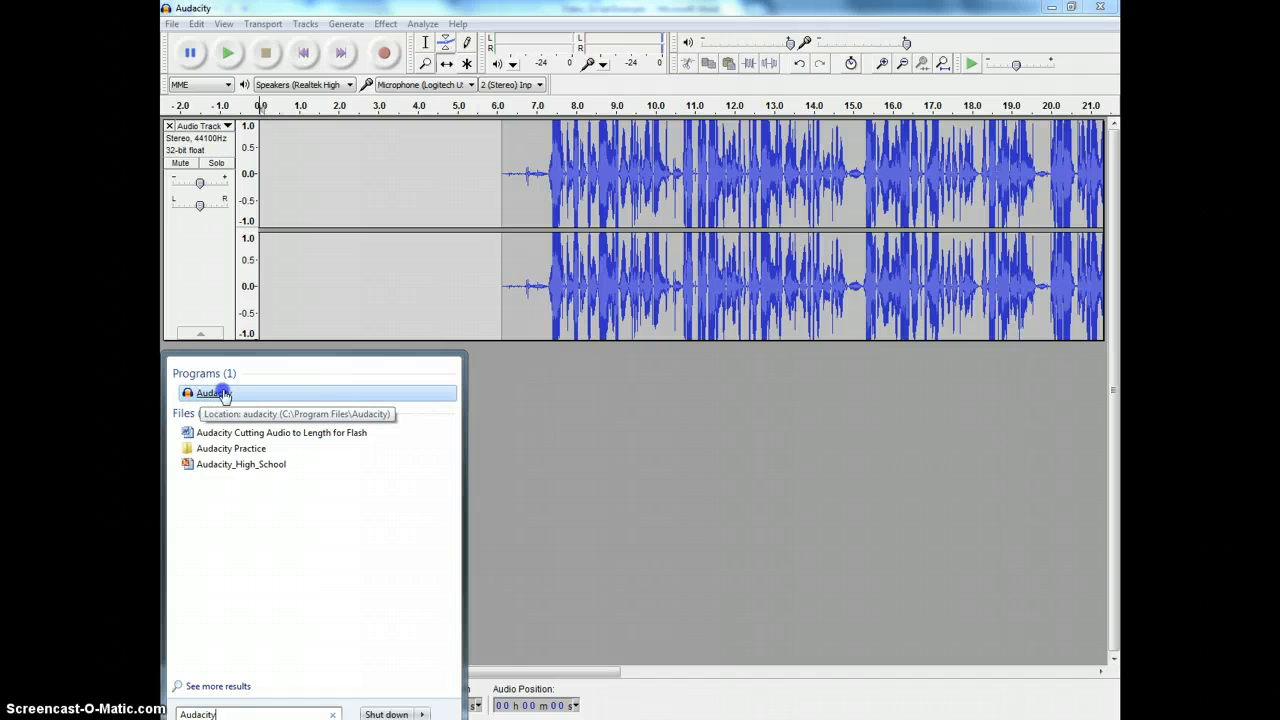
{"action": "left_click", "coordinate": [650, 610]}
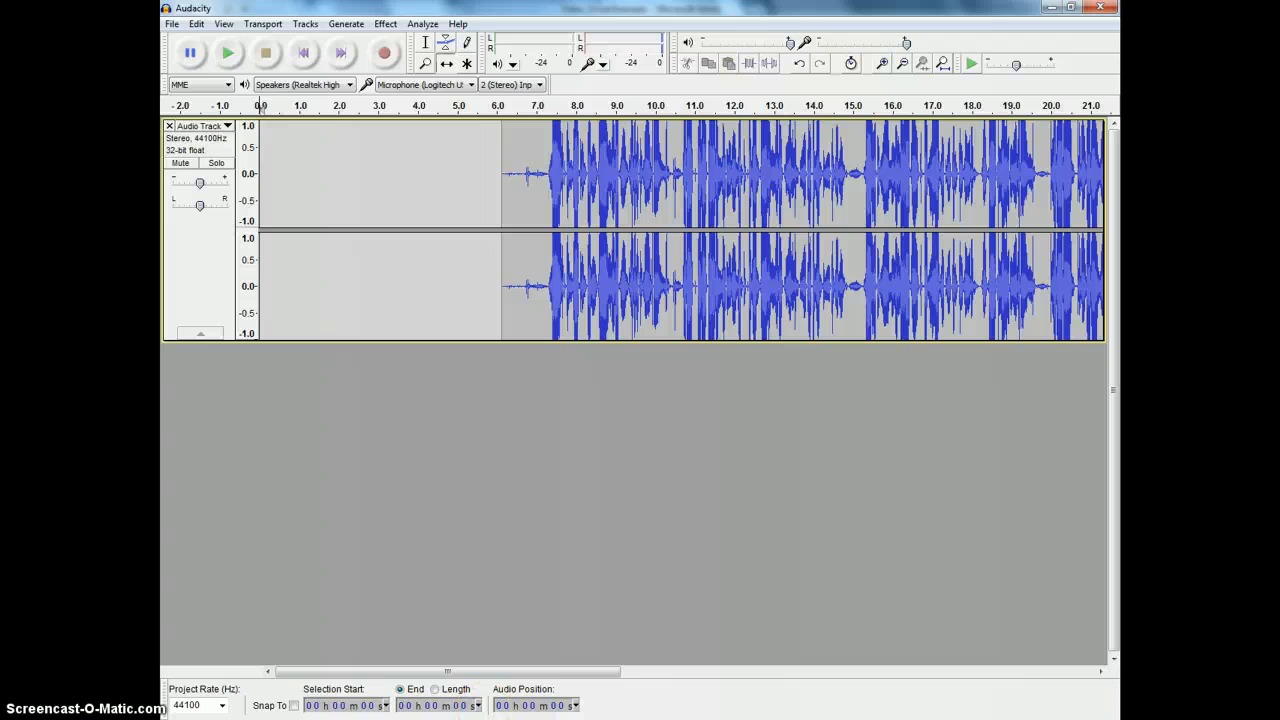
- Return to the script in Word and review the opening narration, the student pictures part and the closing text
{"action": "left_click", "coordinate": [460, 645]}
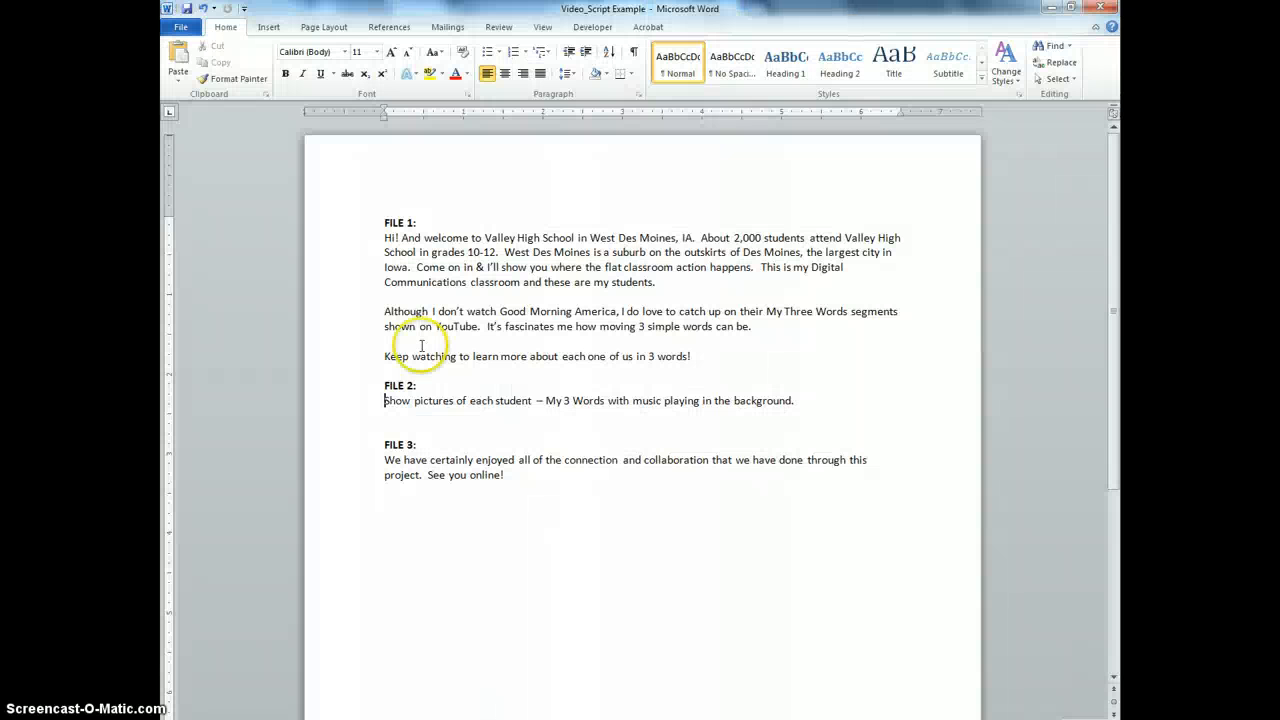
{"action": "left_click", "coordinate": [359, 231]}
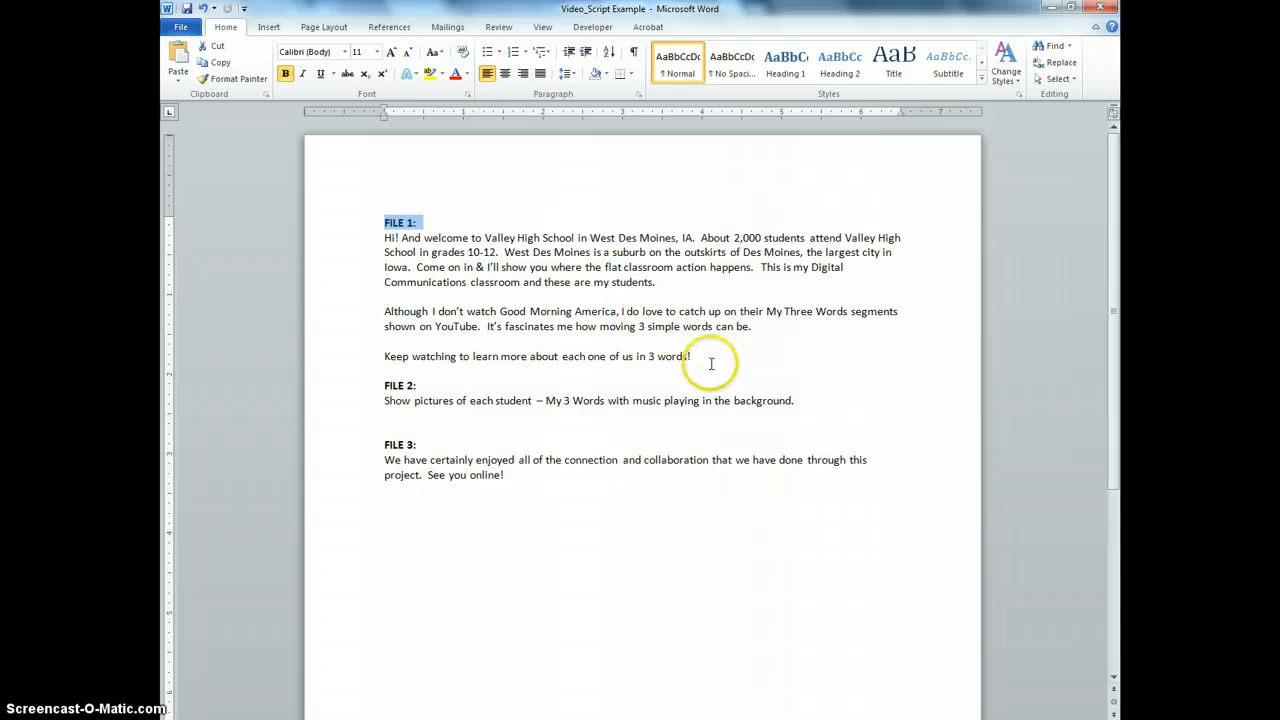
{"action": "left_click", "coordinate": [355, 389]}
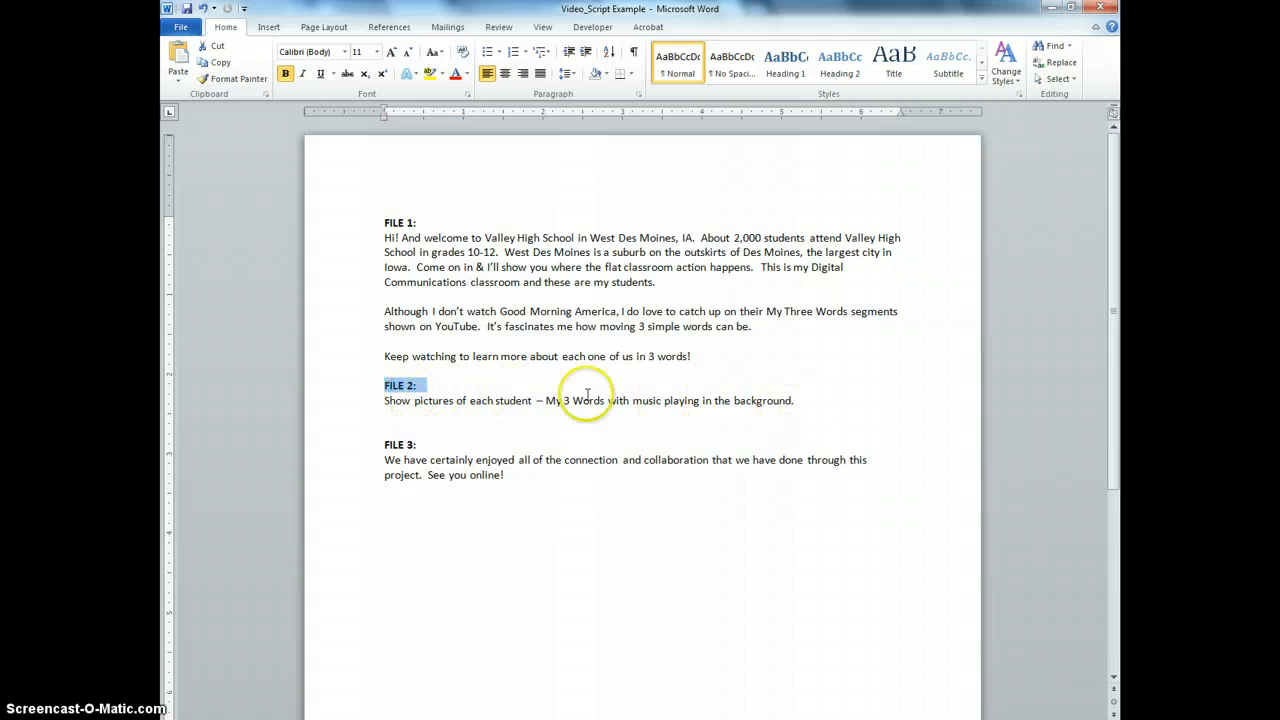
{"action": "left_click", "coordinate": [343, 449]}
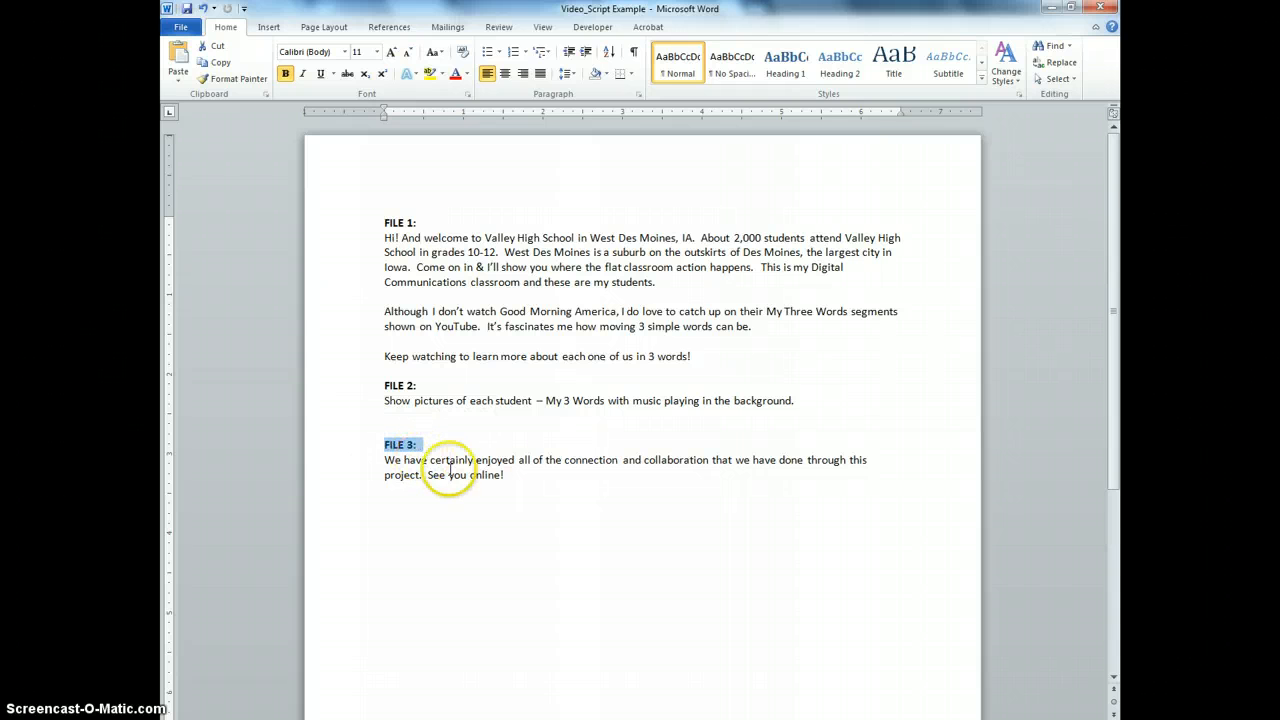
{"action": "left_click", "coordinate": [540, 472]}
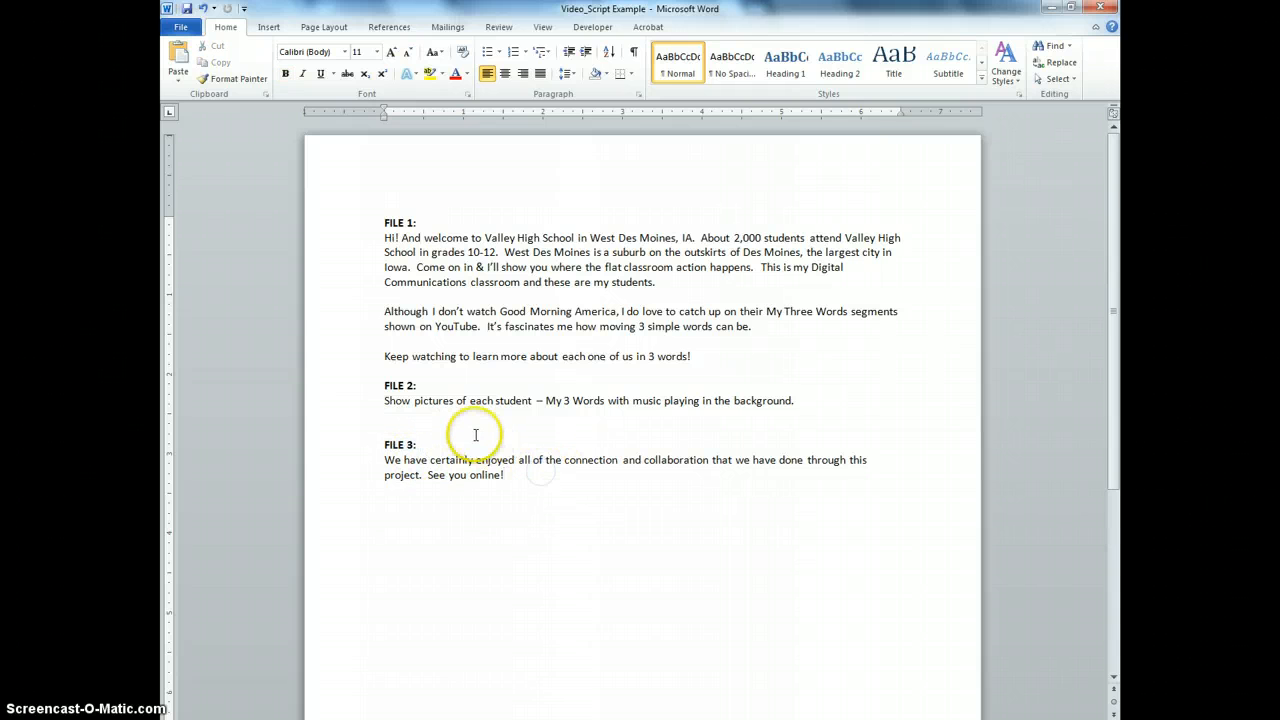
- Switch to Audacity and record a new microphone track about 5 seconds long
{"action": "left_click", "coordinate": [384, 719]}
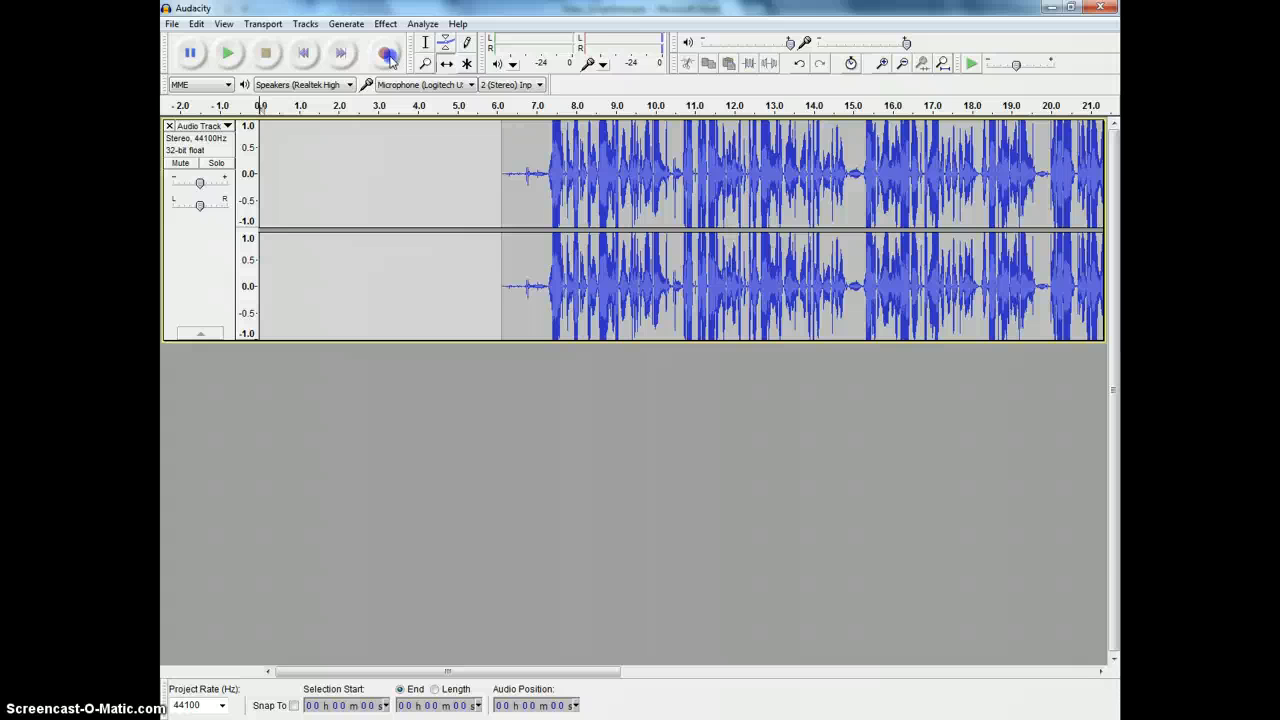
{"action": "left_click", "coordinate": [387, 54]}
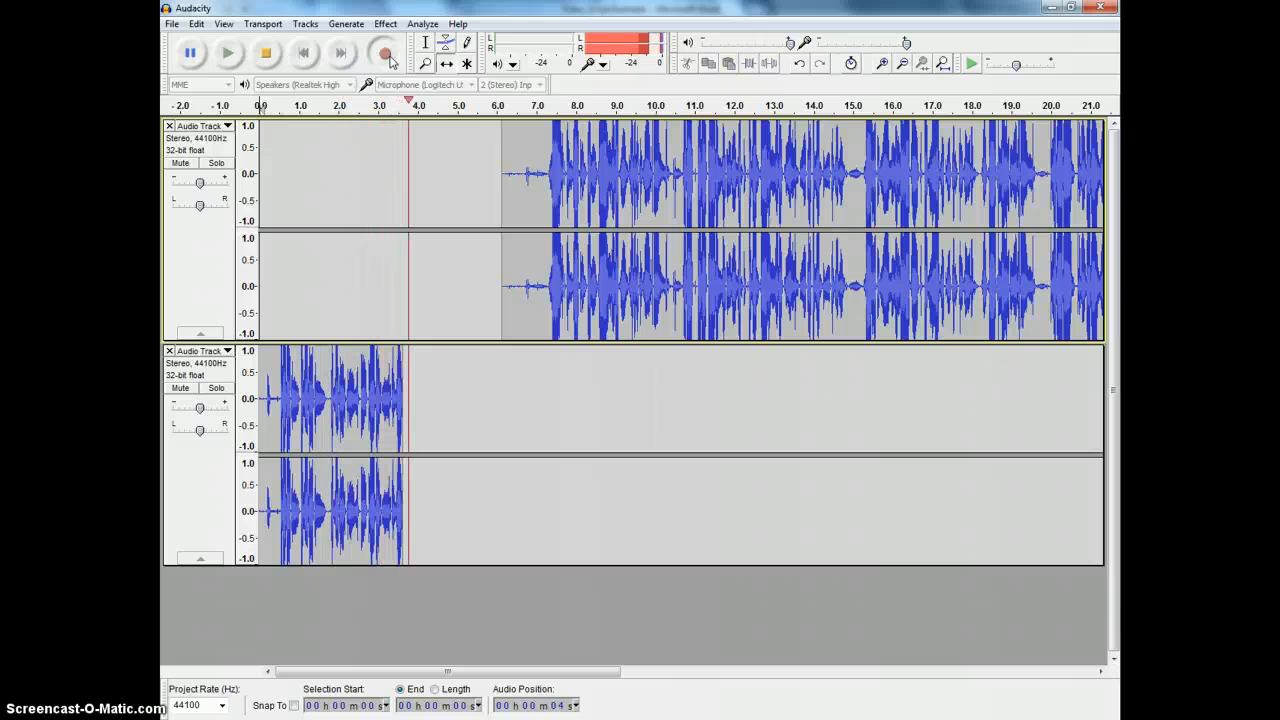
{"action": "left_click", "coordinate": [265, 53]}
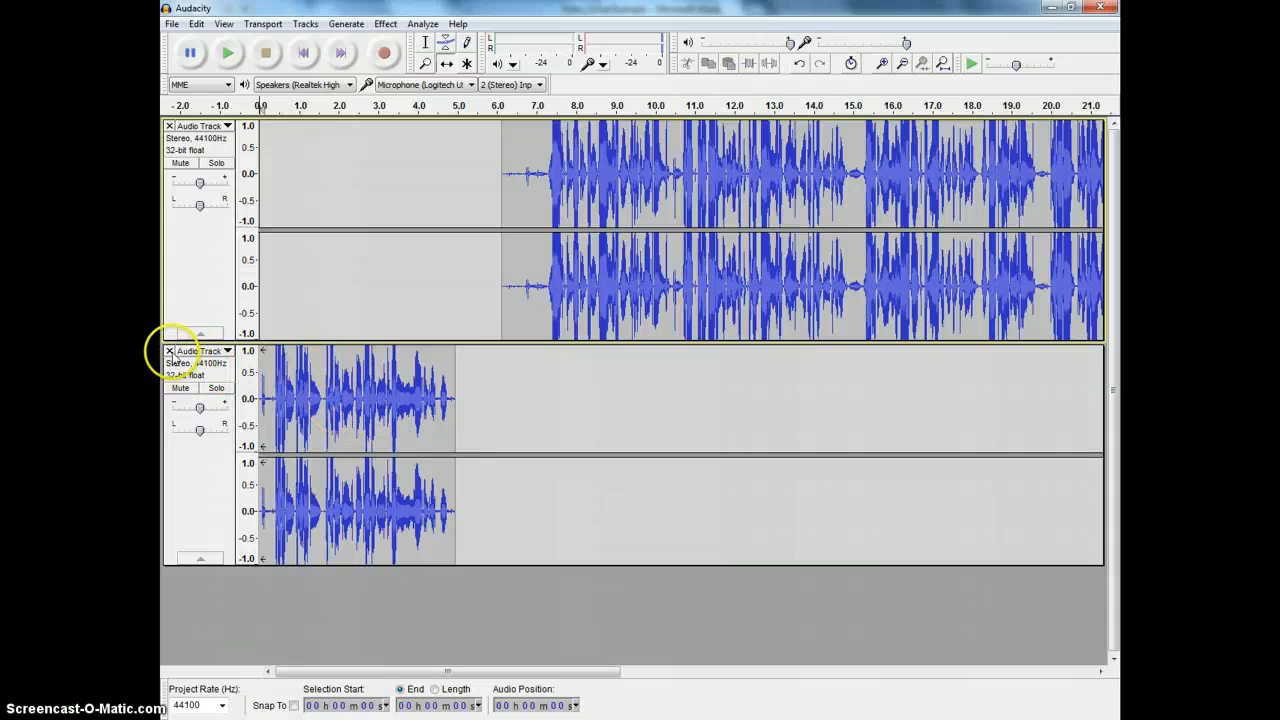
- Delete the end portion of the newly recorded track, from about 2.5 seconds onward
{"action": "left_click", "coordinate": [370, 428]}
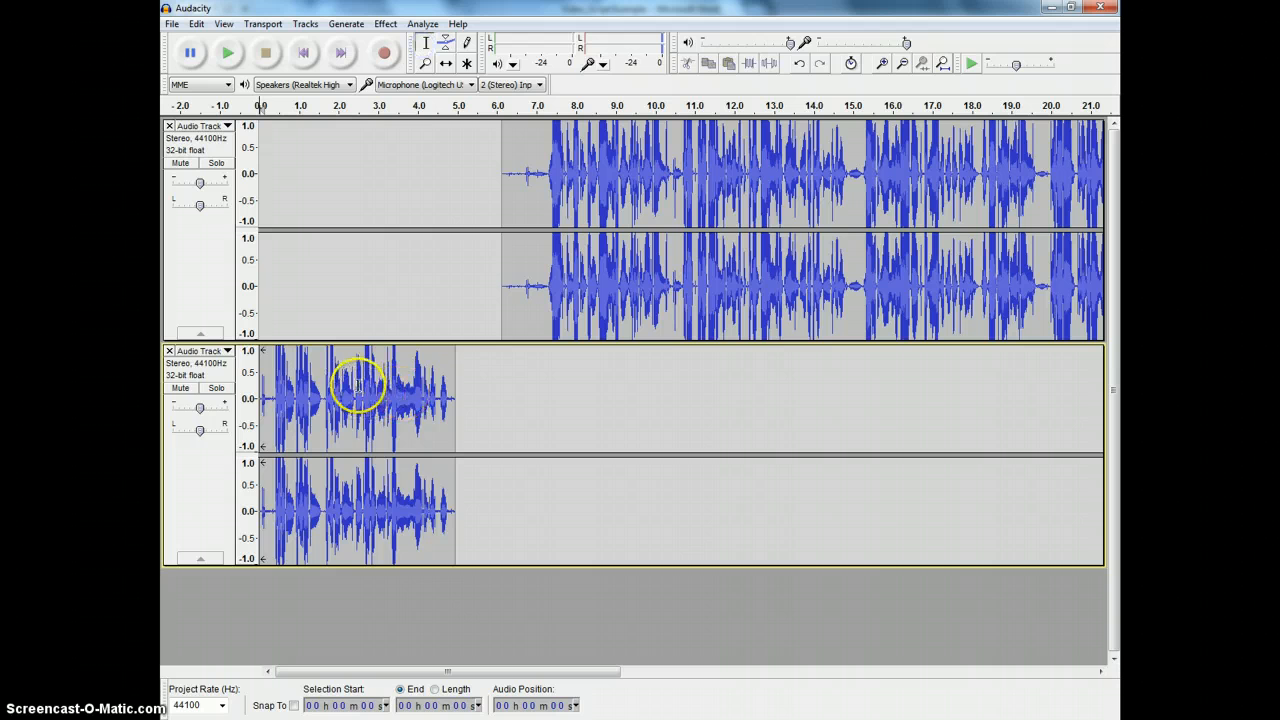
{"action": "left_click_drag", "start_coordinate": [357, 380], "coordinate": [455, 386]}
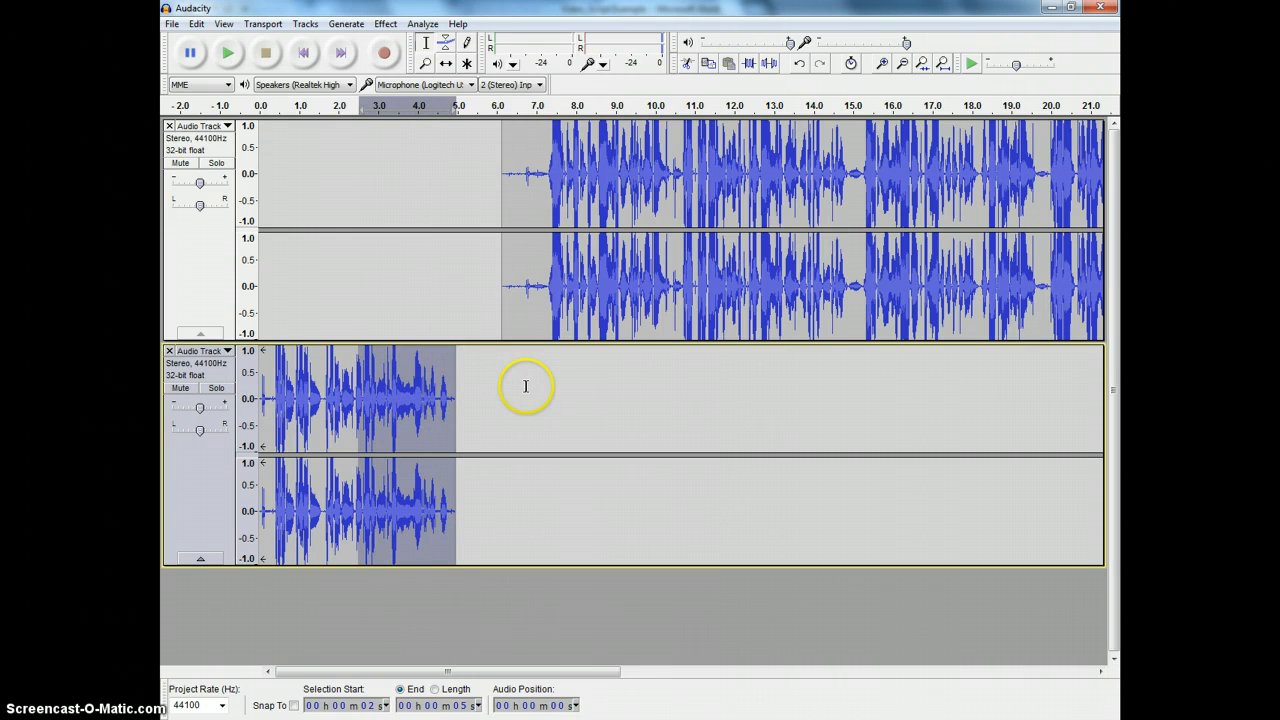
{"action": "key", "text": "Delete"}
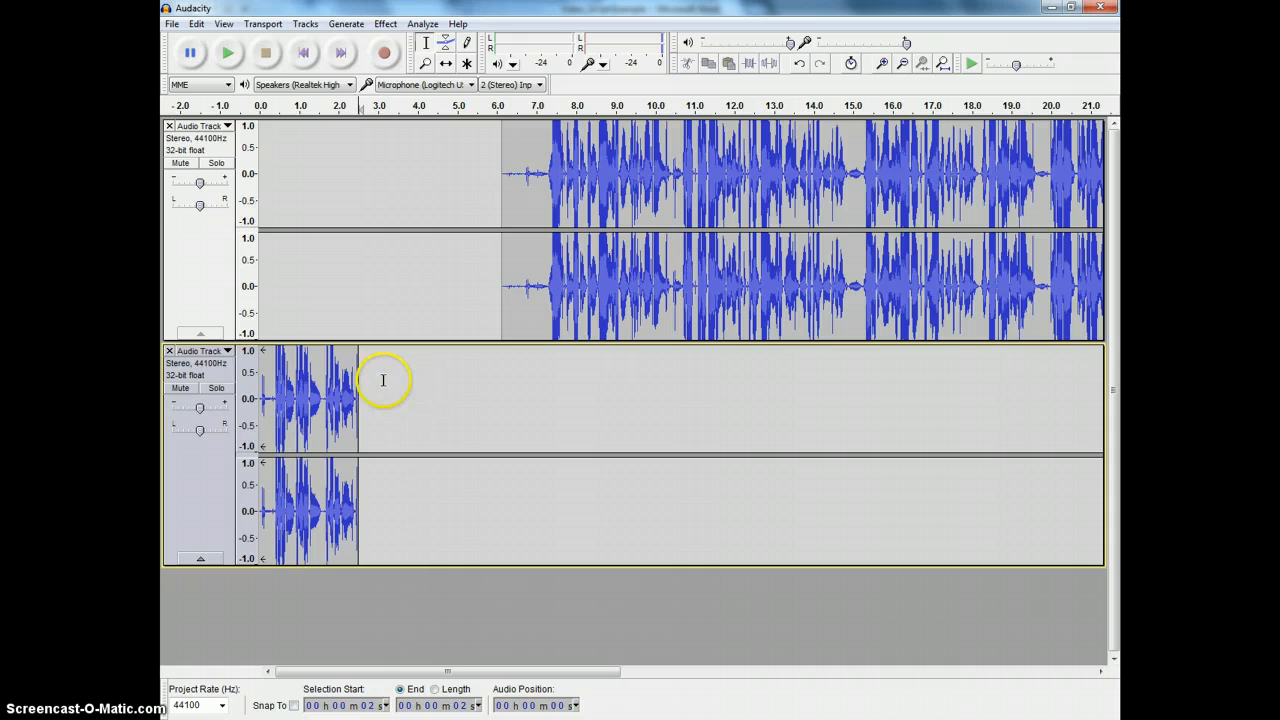
- Select the trimmed recording from about 1 second to its end, clear the selection and remove the whole second track
{"action": "left_click_drag", "start_coordinate": [302, 393], "coordinate": [356, 394]}
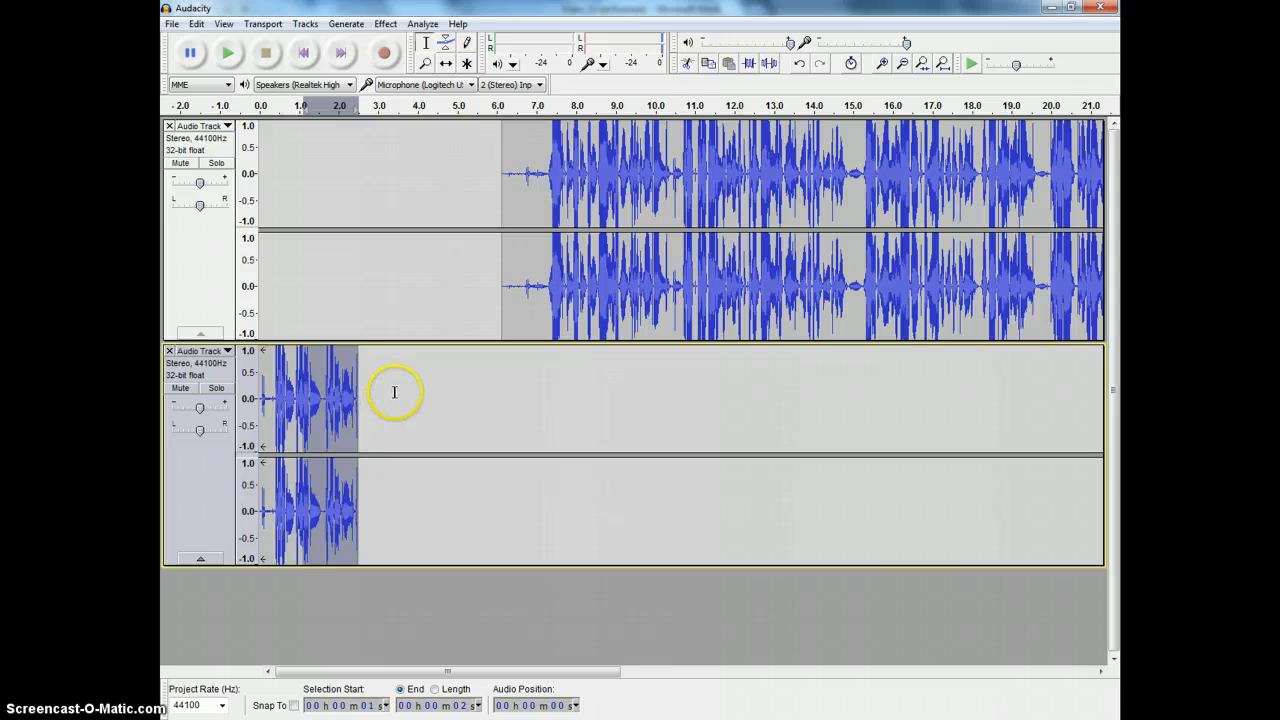
{"action": "left_click", "coordinate": [395, 392]}
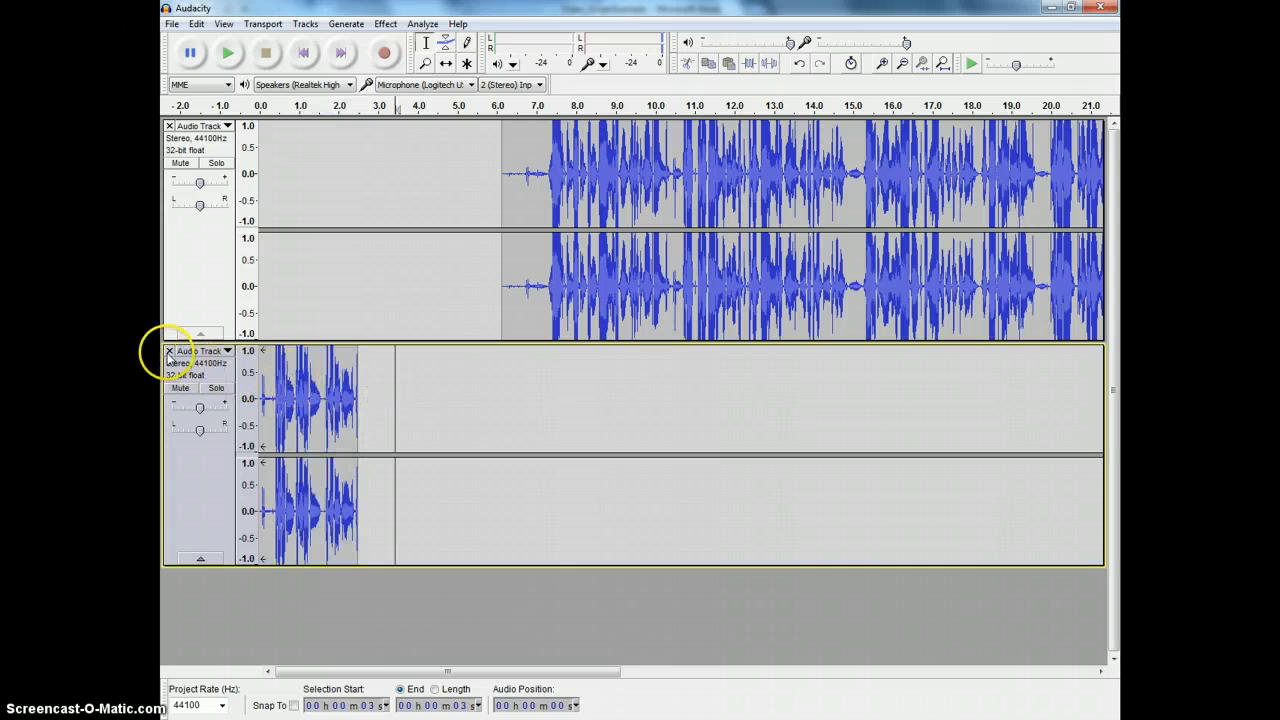
{"action": "left_click", "coordinate": [169, 351]}
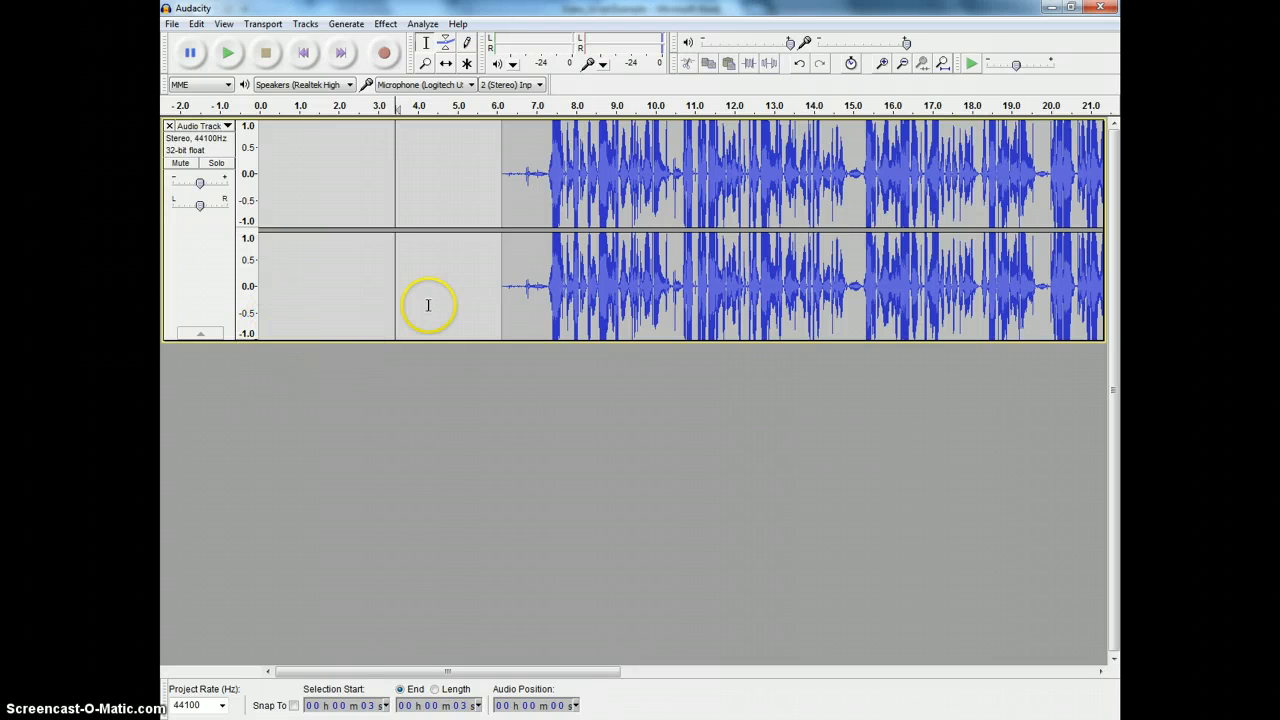
- Import the New Friendly audio file from the Class Video Fall 2011 folder as a second track
{"action": "left_click", "coordinate": [174, 26]}
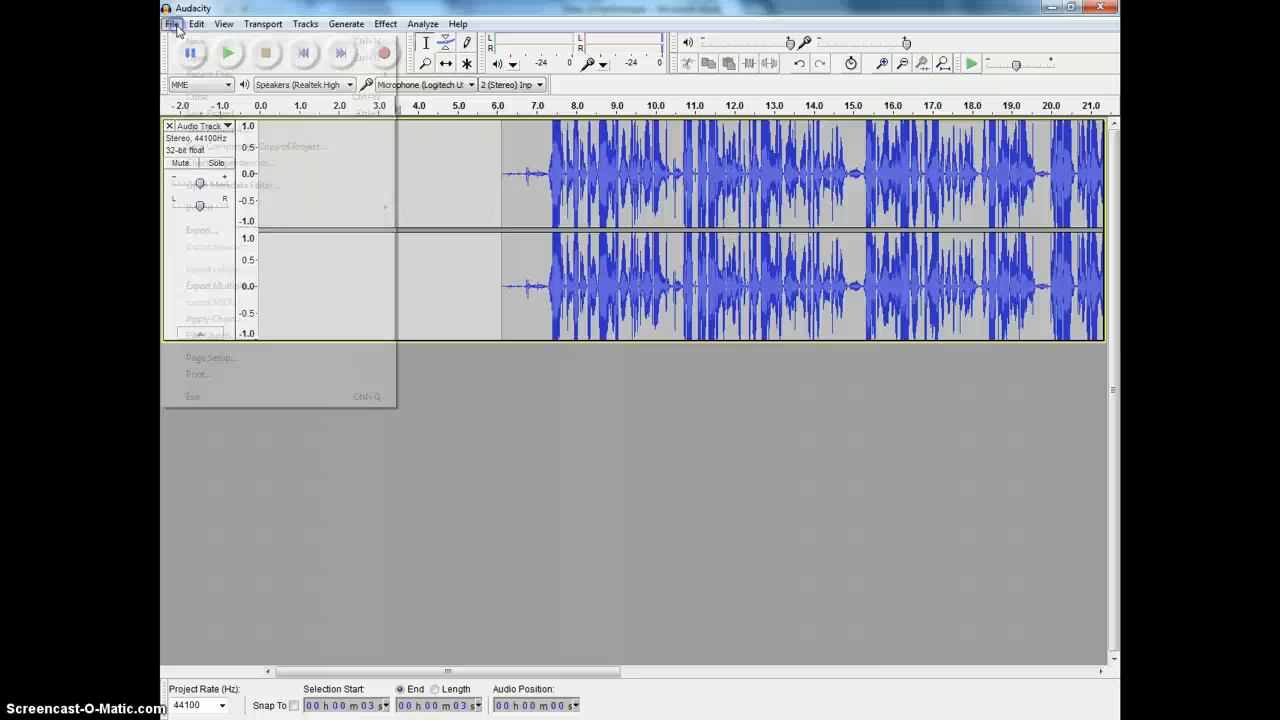
{"action": "mouse_move", "coordinate": [206, 215]}
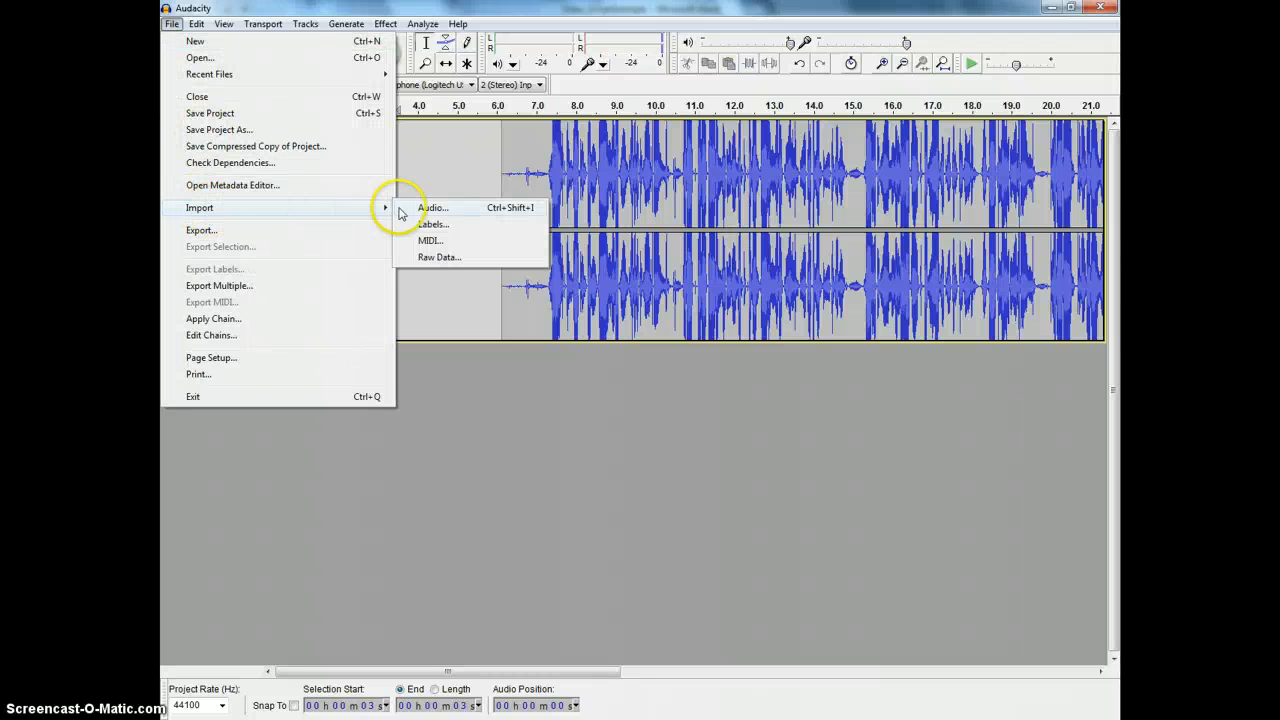
{"action": "left_click", "coordinate": [432, 208]}
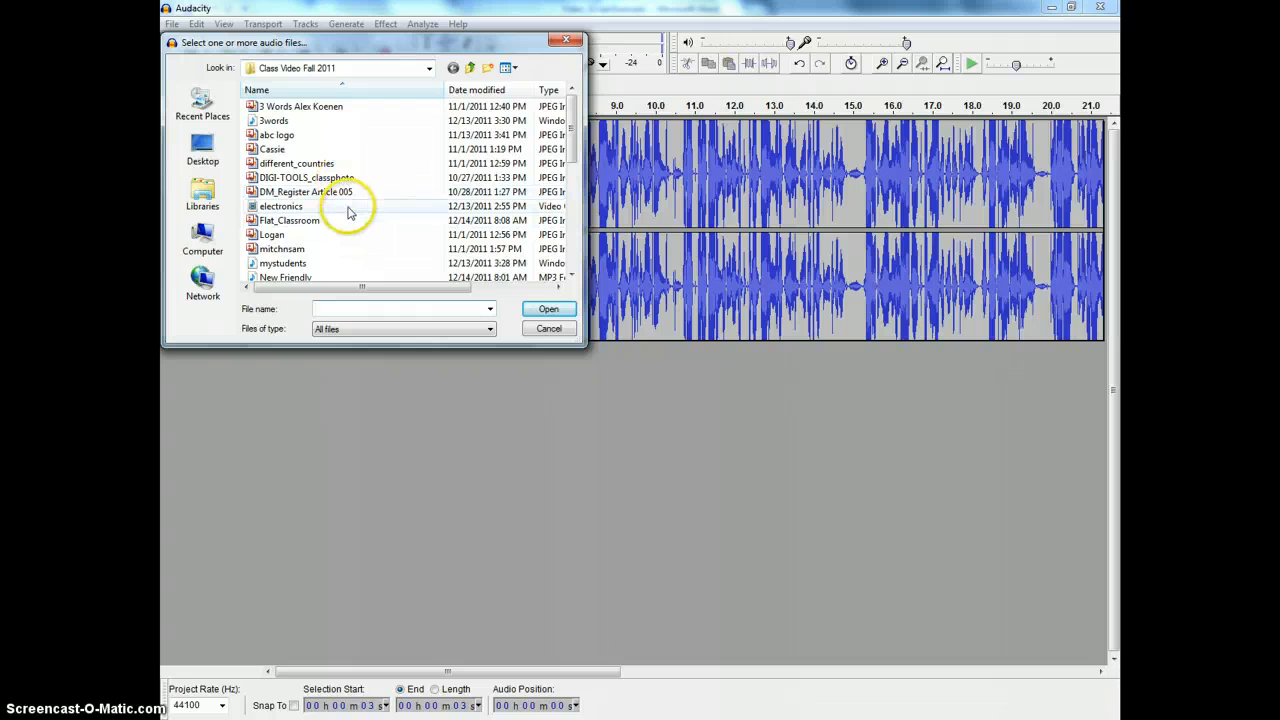
{"action": "left_click", "coordinate": [301, 280]}
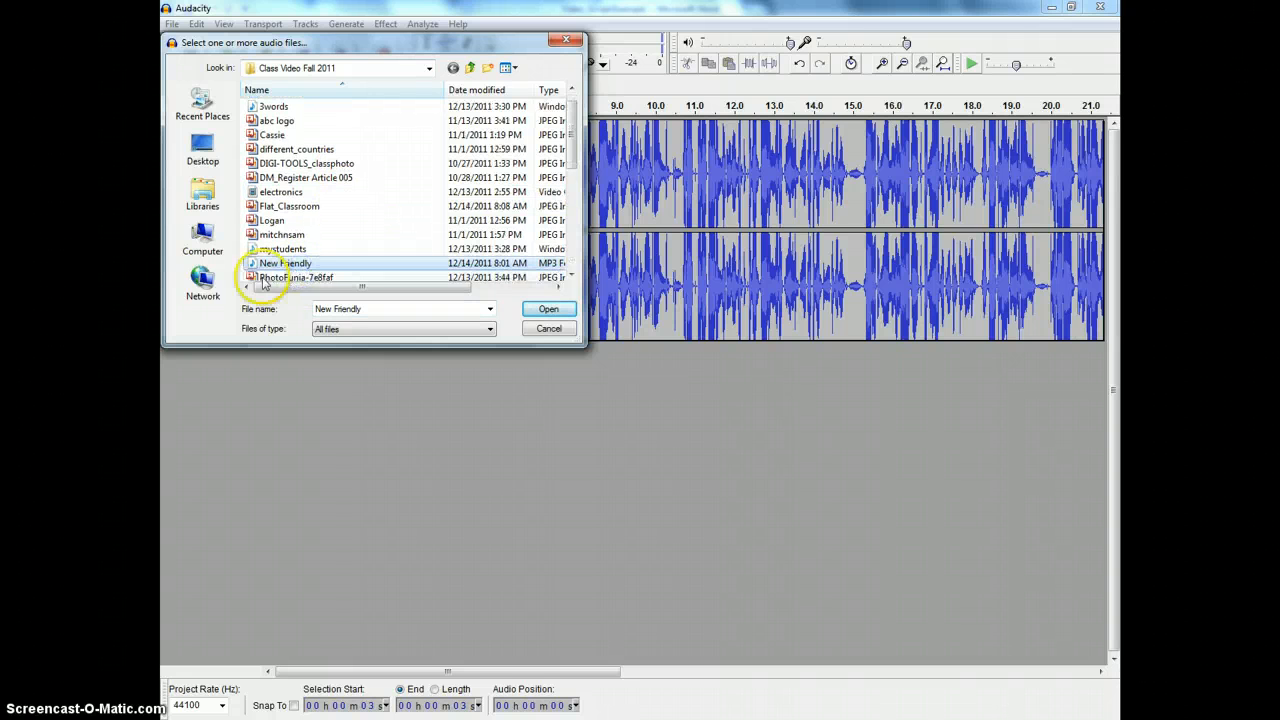
{"action": "left_click", "coordinate": [546, 309]}
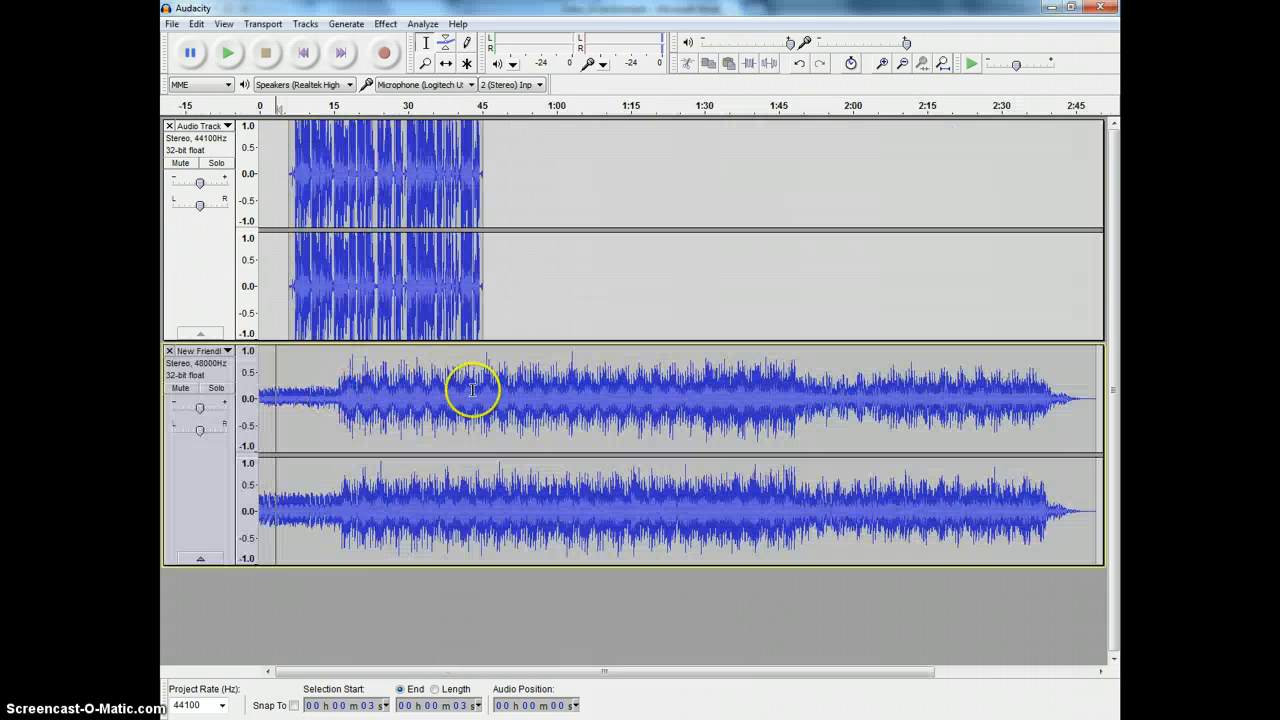
- Shift the voice track so it starts at about 15 seconds, and make the New Friendly music track active
{"action": "left_click", "coordinate": [301, 55]}
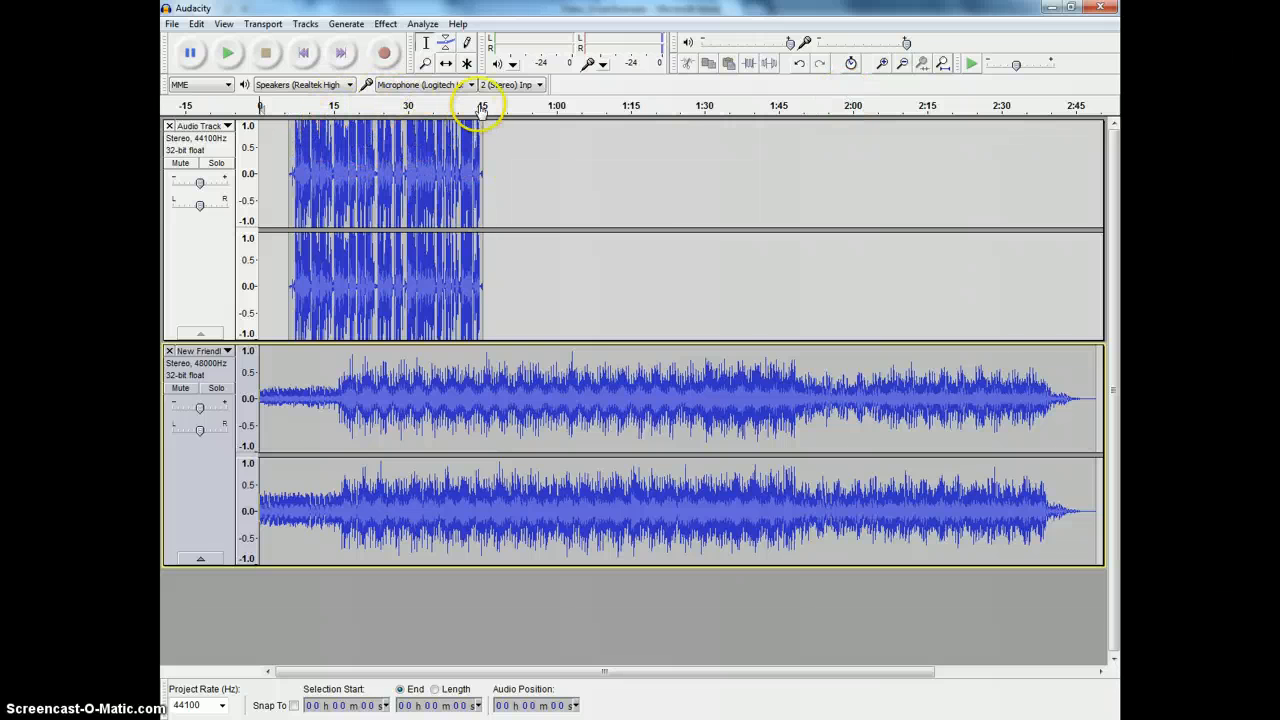
{"action": "left_click", "coordinate": [882, 63]}
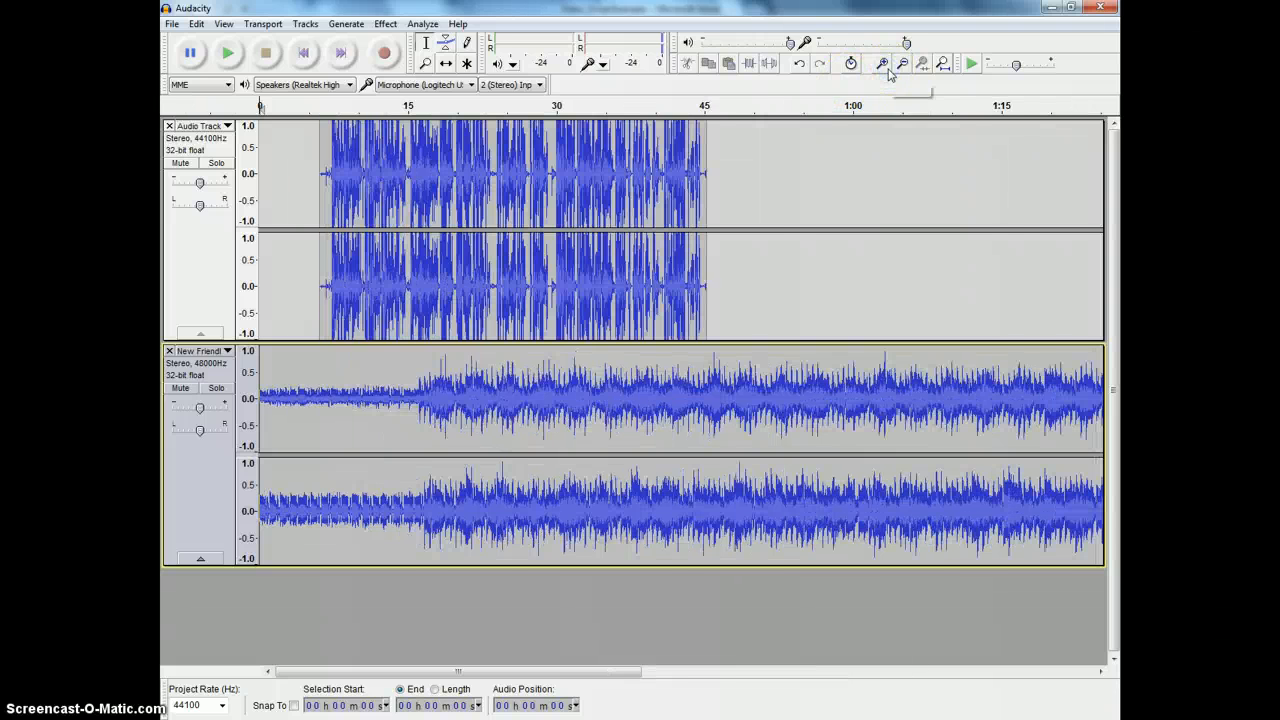
{"action": "left_click", "coordinate": [882, 63]}
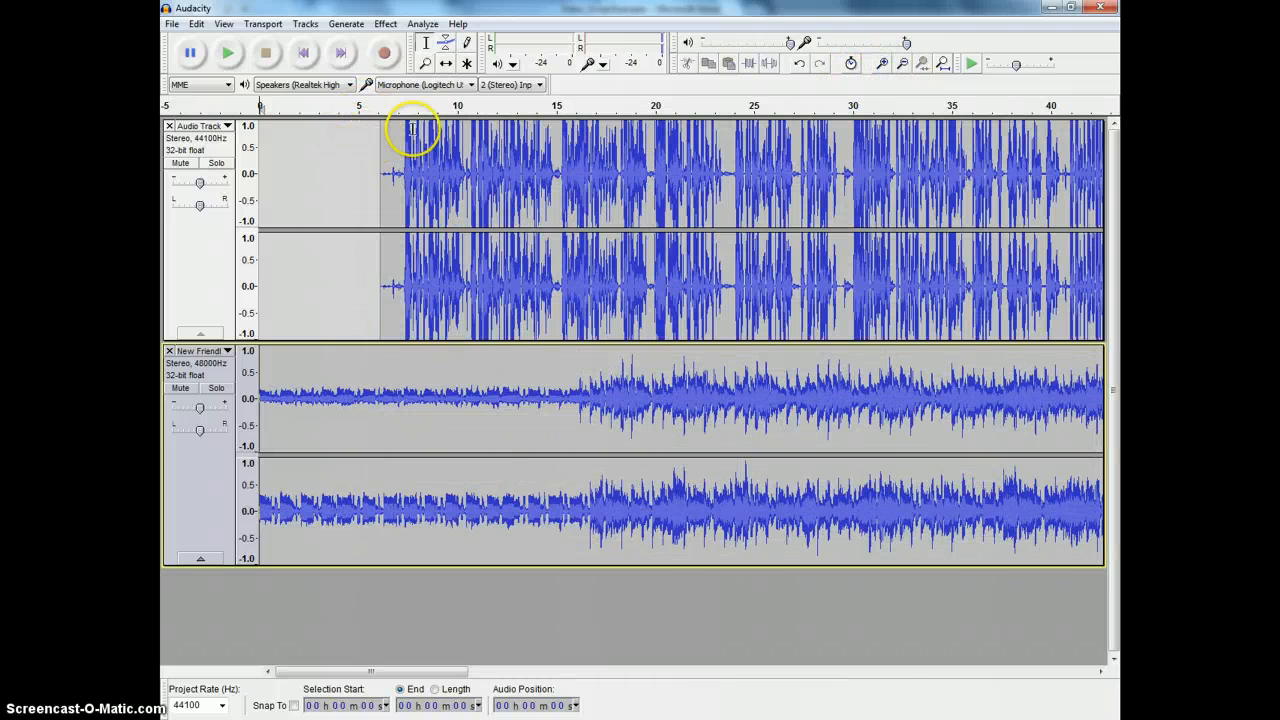
{"action": "left_click", "coordinate": [448, 66]}
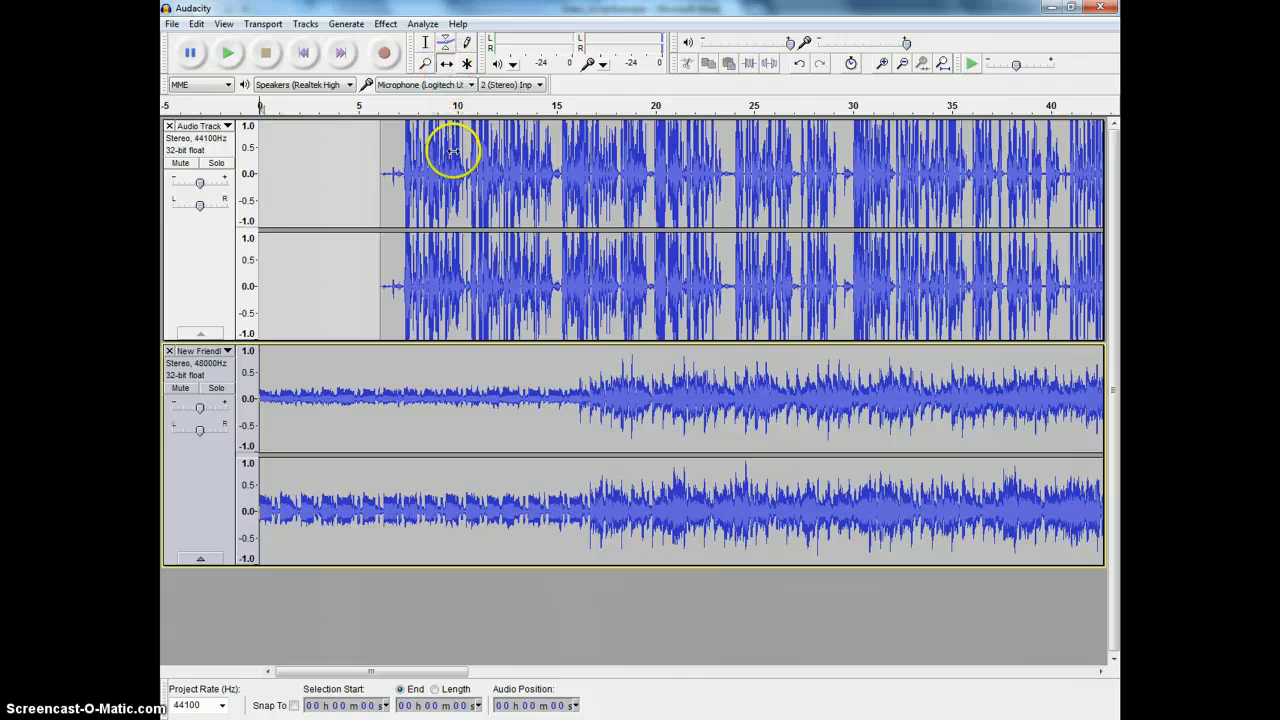
{"action": "left_click_drag", "start_coordinate": [455, 162], "coordinate": [633, 176]}
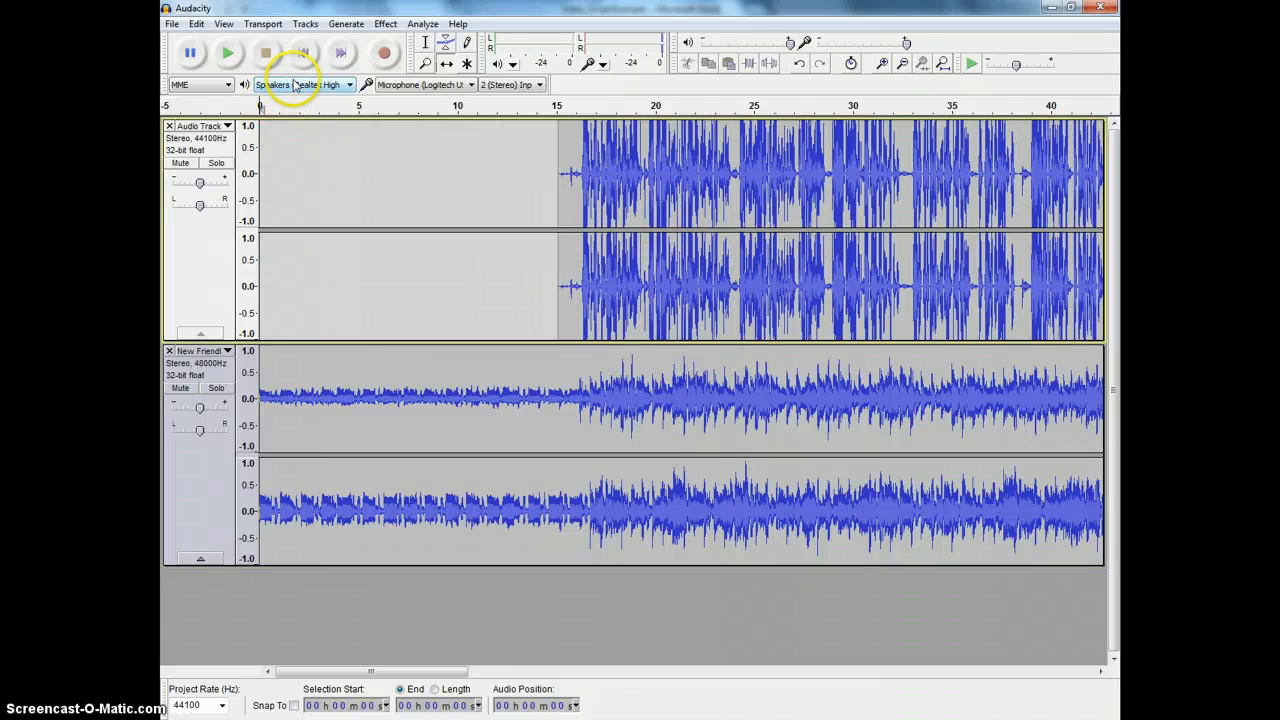
{"action": "left_click", "coordinate": [400, 400]}
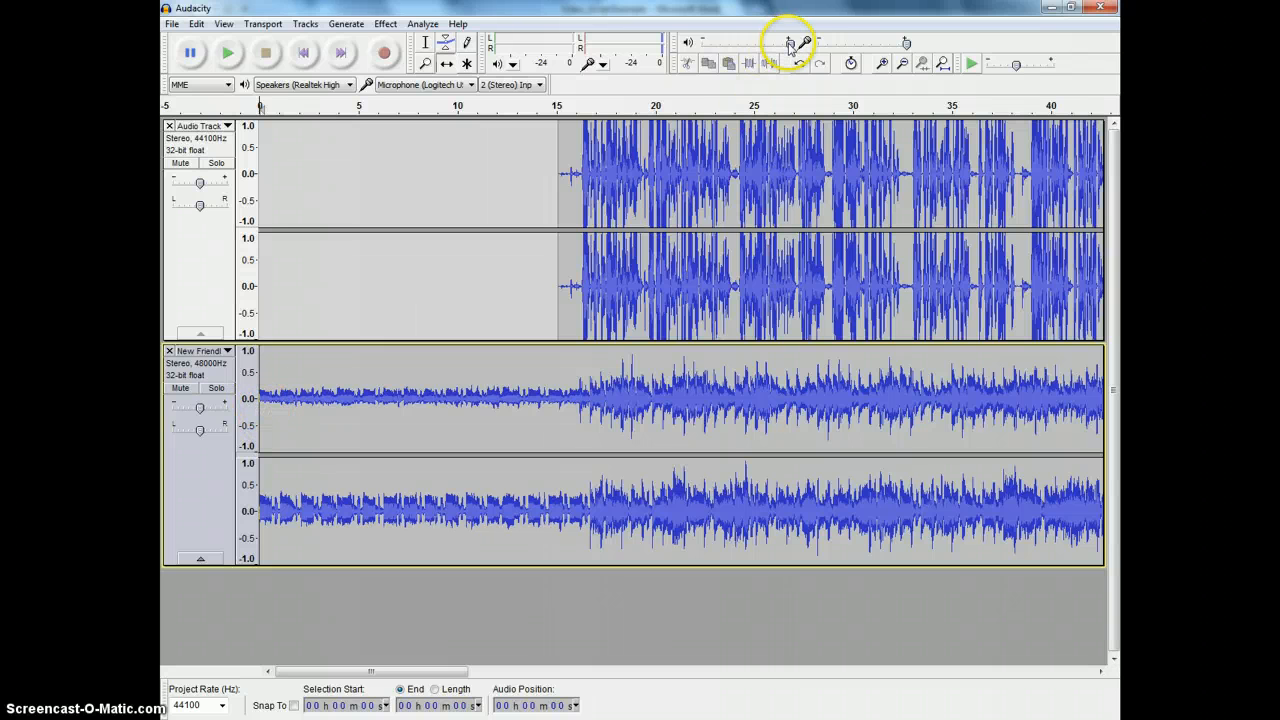
- Raise the New Friendly track's gain slightly and play both tracks together from the start to about 32 seconds
{"action": "left_click_drag", "start_coordinate": [790, 43], "coordinate": [780, 45]}
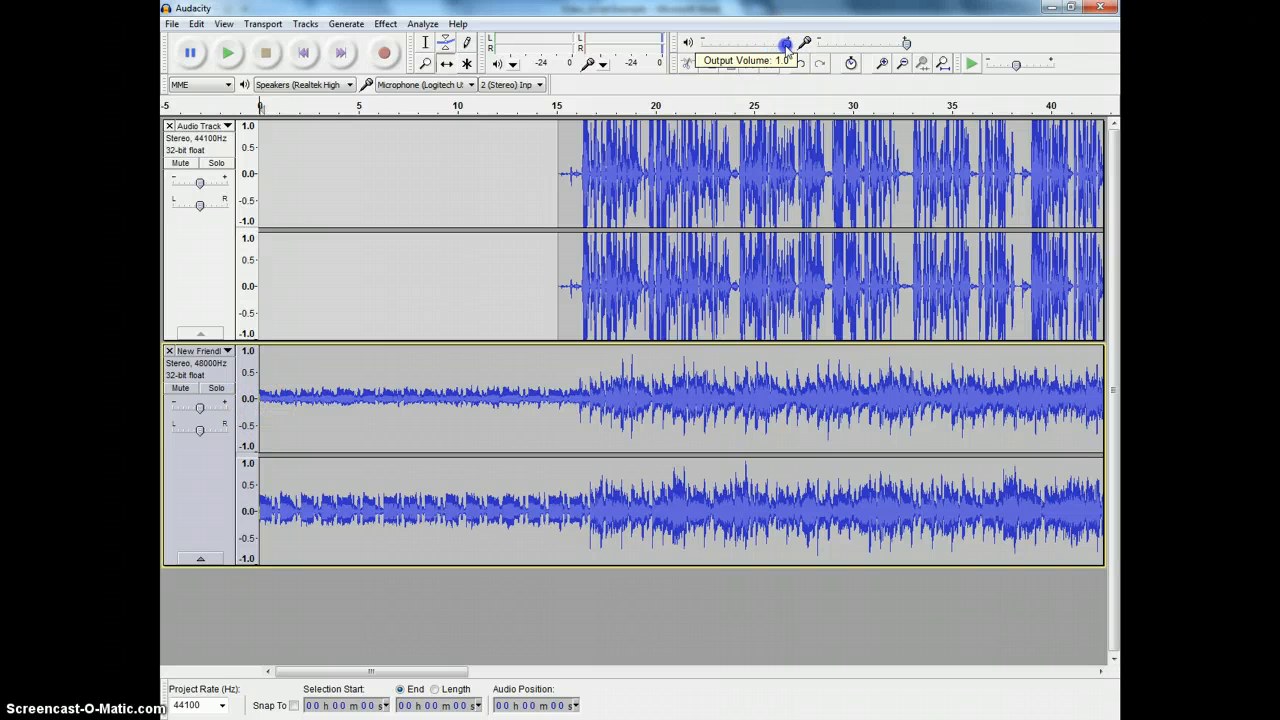
{"action": "left_click", "coordinate": [229, 352]}
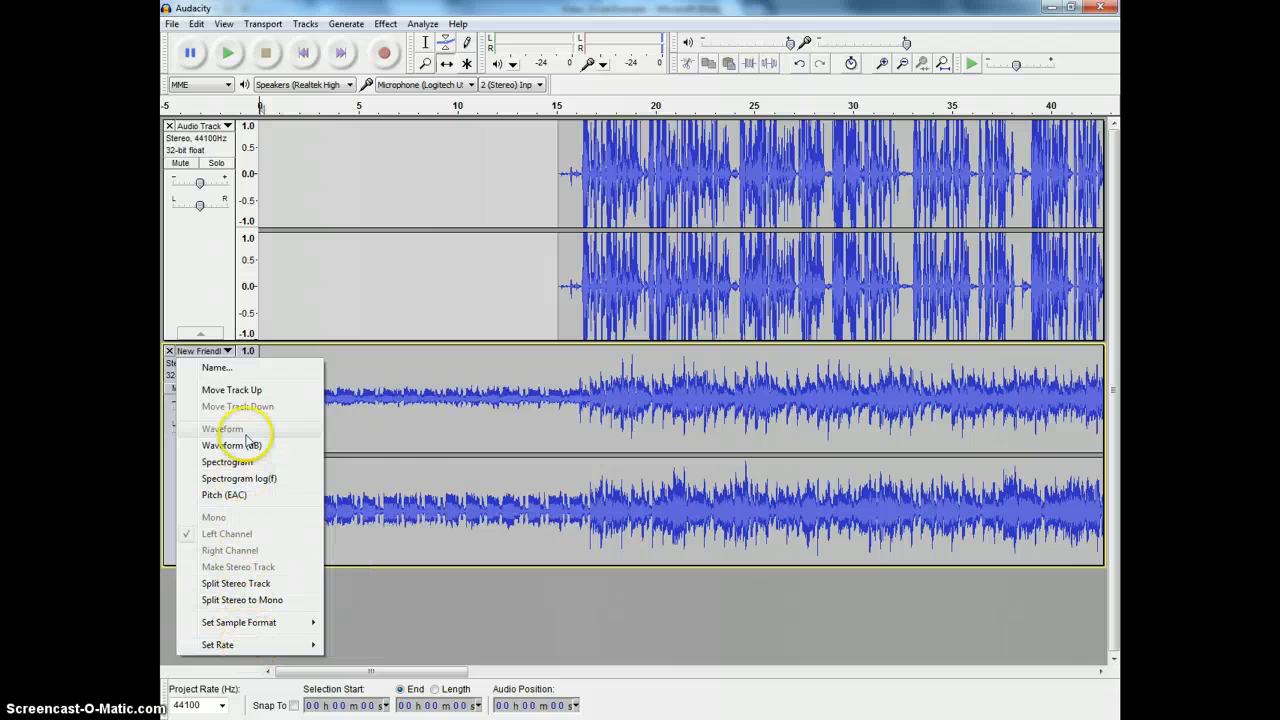
{"action": "left_click", "coordinate": [407, 443]}
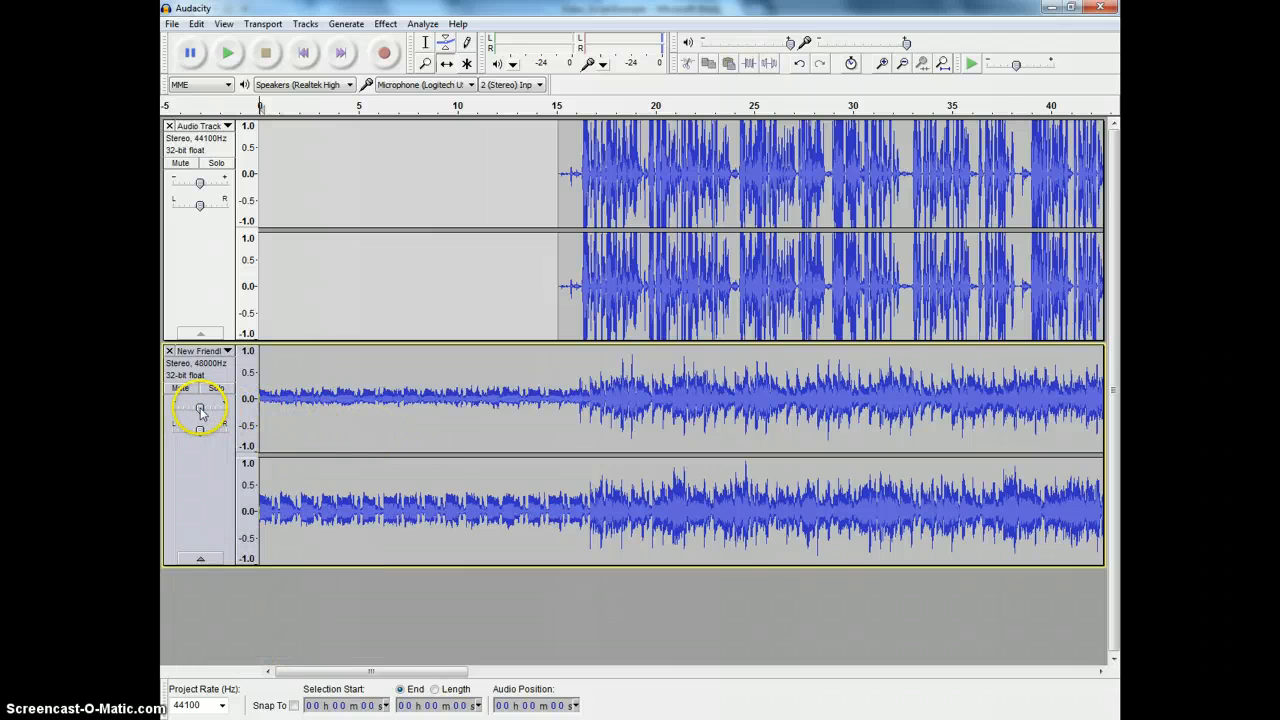
{"action": "left_click_drag", "start_coordinate": [201, 412], "coordinate": [204, 413]}
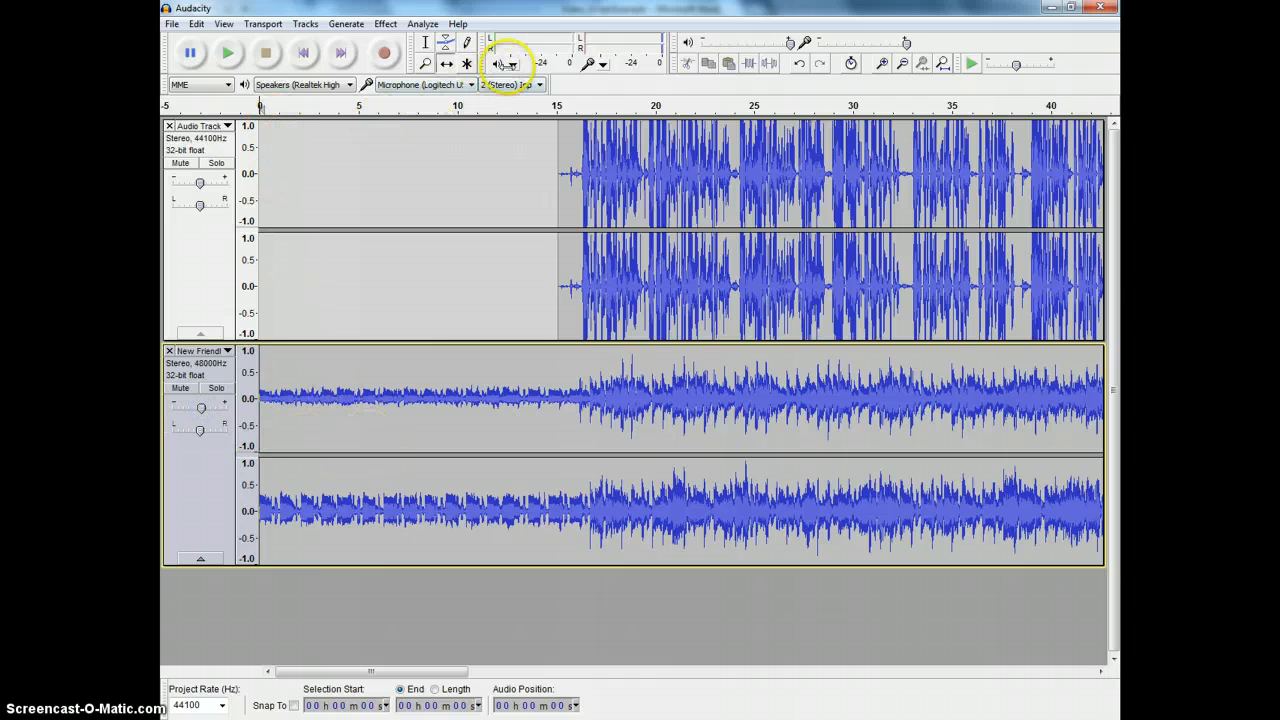
{"action": "left_click", "coordinate": [236, 58]}
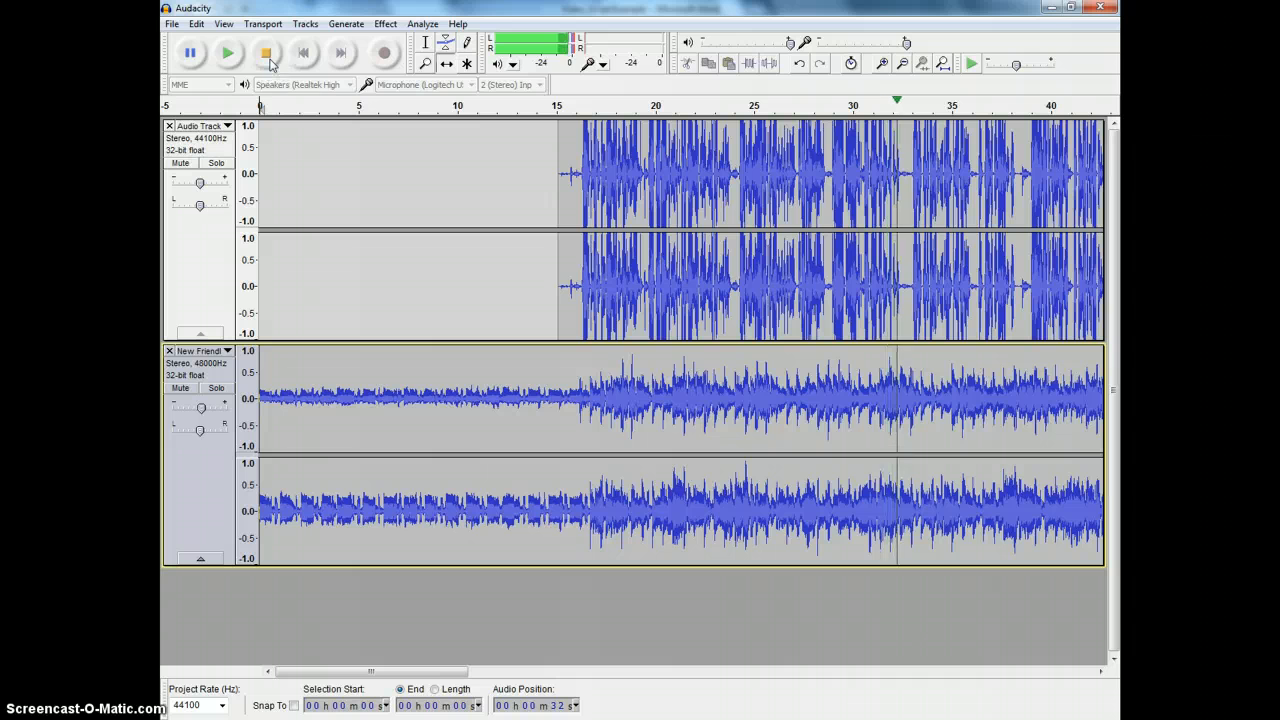
{"action": "left_click", "coordinate": [269, 64]}
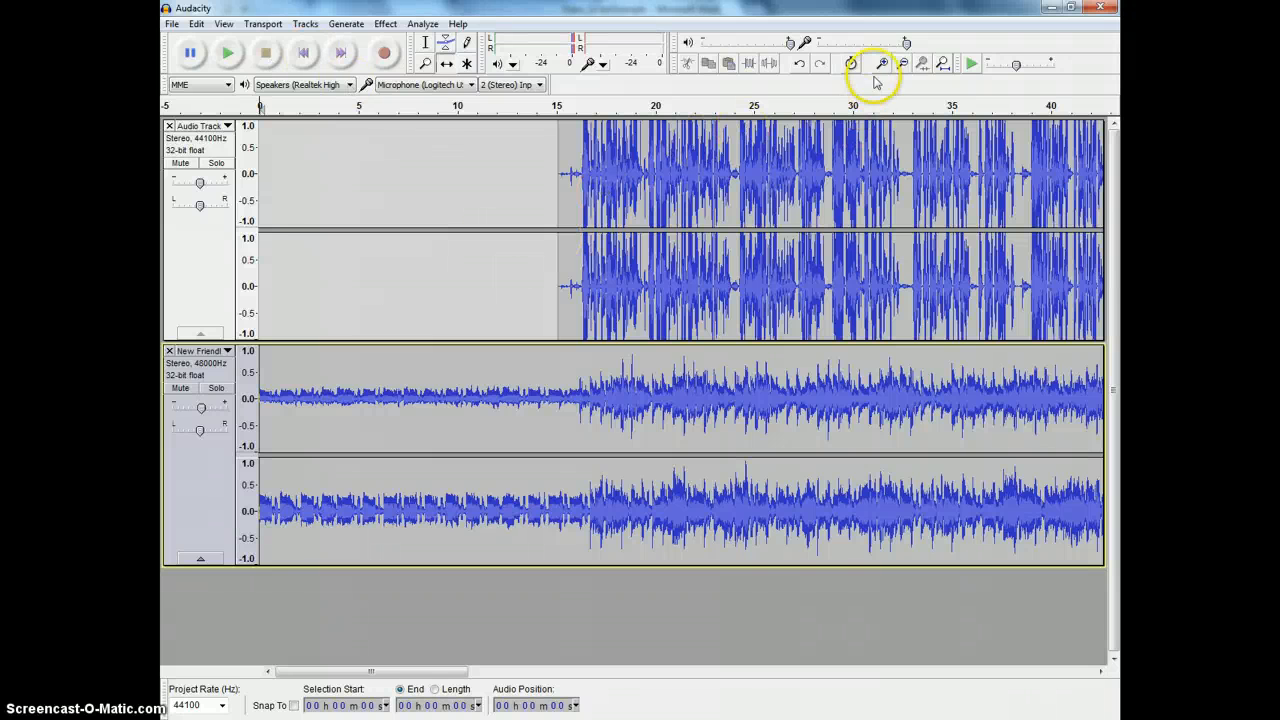
- Delete the New Friendly music from about 1 minute 10 seconds to its end
{"action": "left_click", "coordinate": [901, 63]}
{"action": "left_click", "coordinate": [902, 64]}
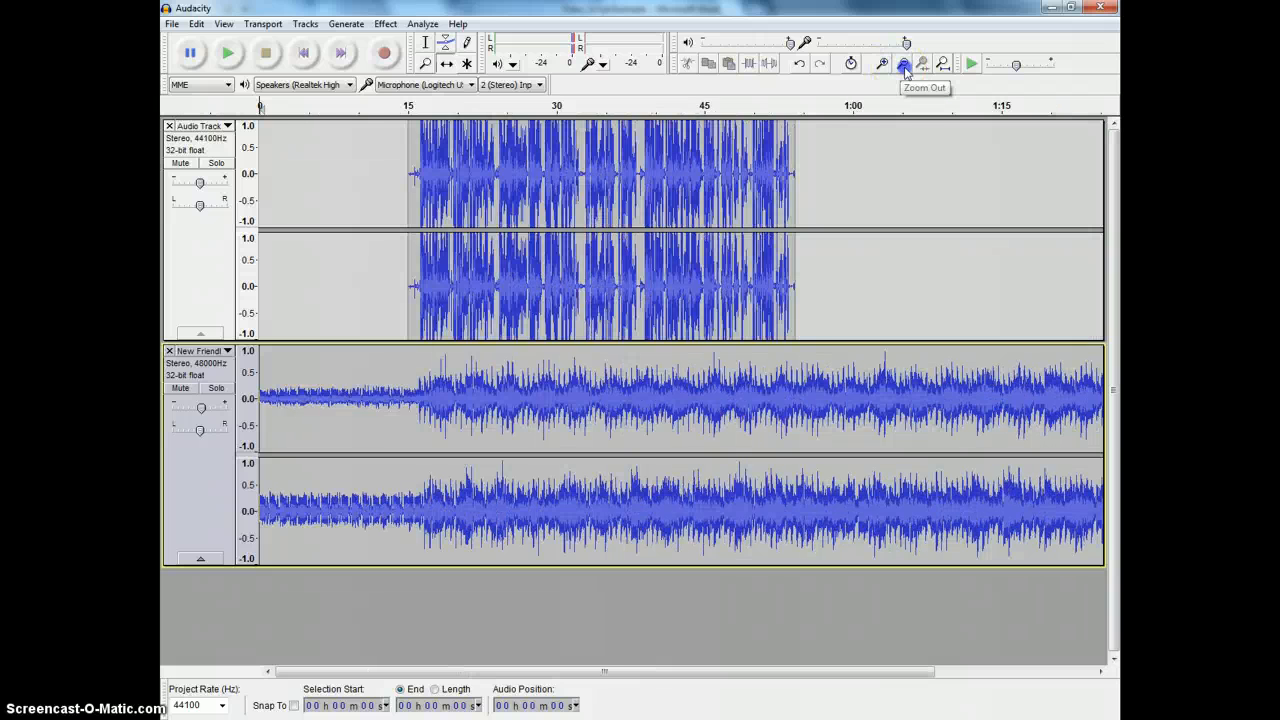
{"action": "left_click", "coordinate": [902, 64]}
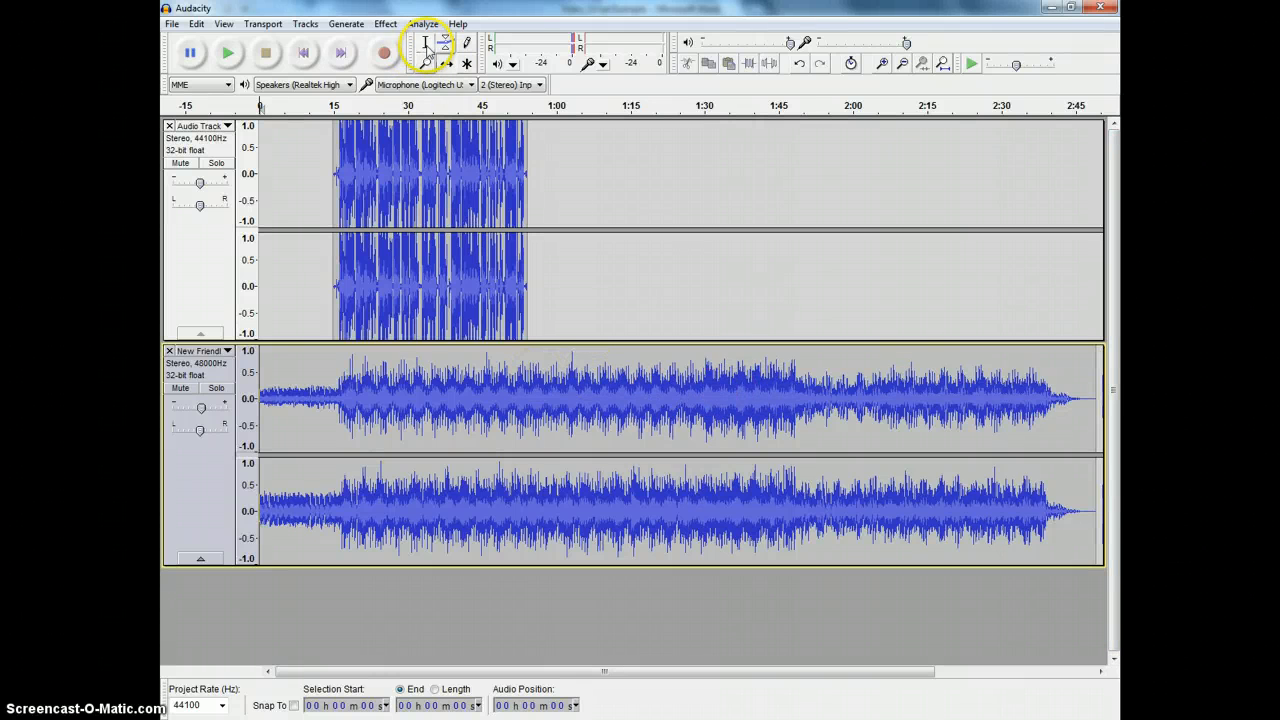
{"action": "left_click_drag", "start_coordinate": [606, 360], "coordinate": [1106, 403]}
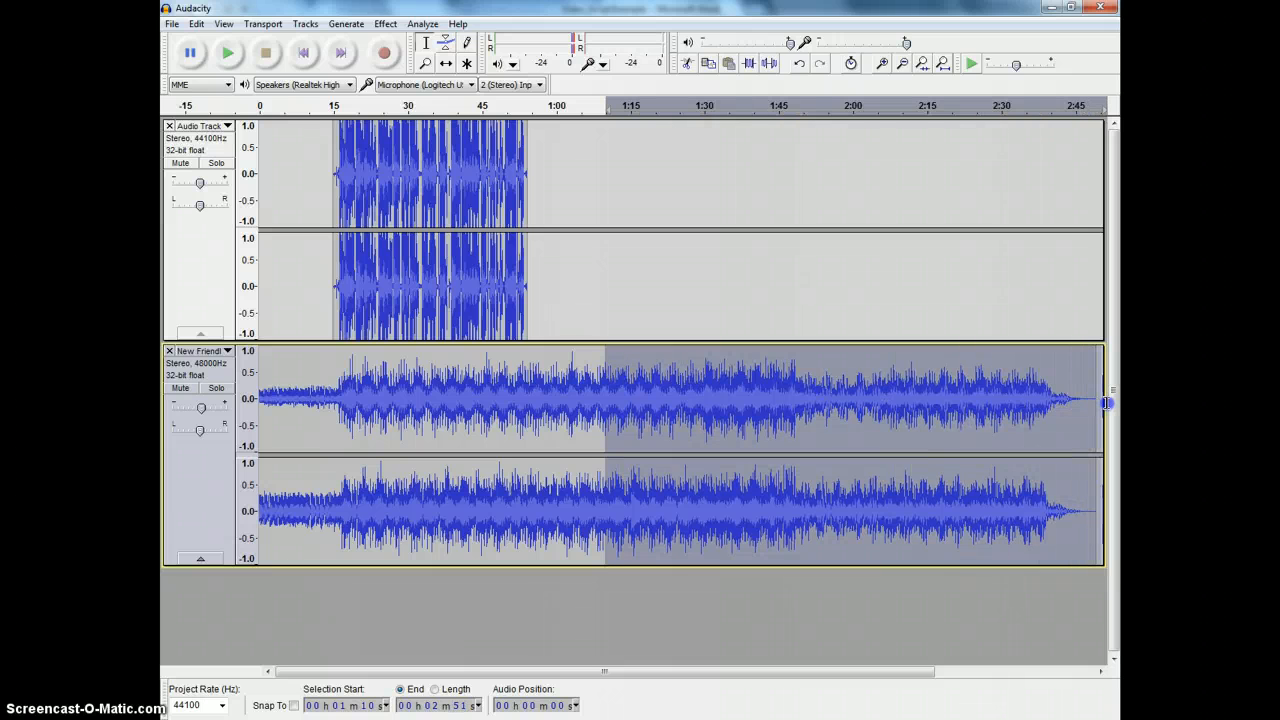
{"action": "left_click", "coordinate": [836, 403]}
{"action": "key", "text": "Delete"}
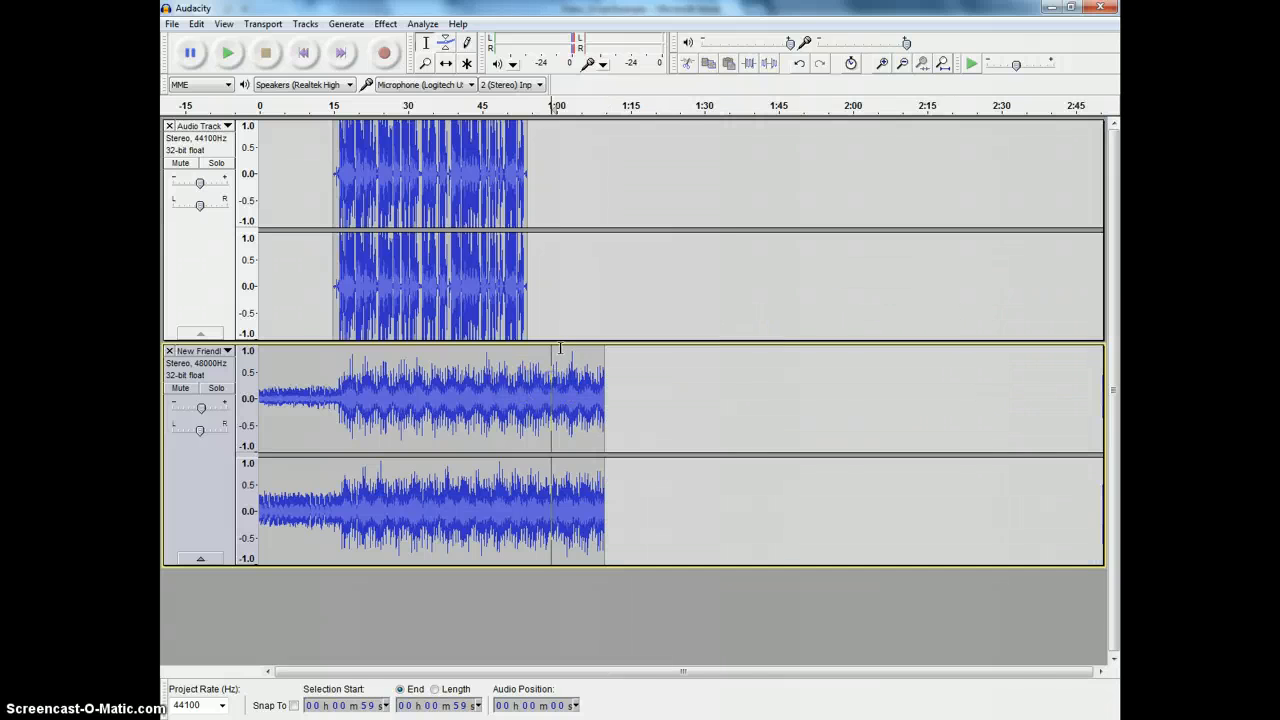
- Shape the New Friendly track's volume envelope, lowering it slightly at about 59 seconds and keeping full level at about 9 seconds
{"action": "left_click", "coordinate": [557, 346]}
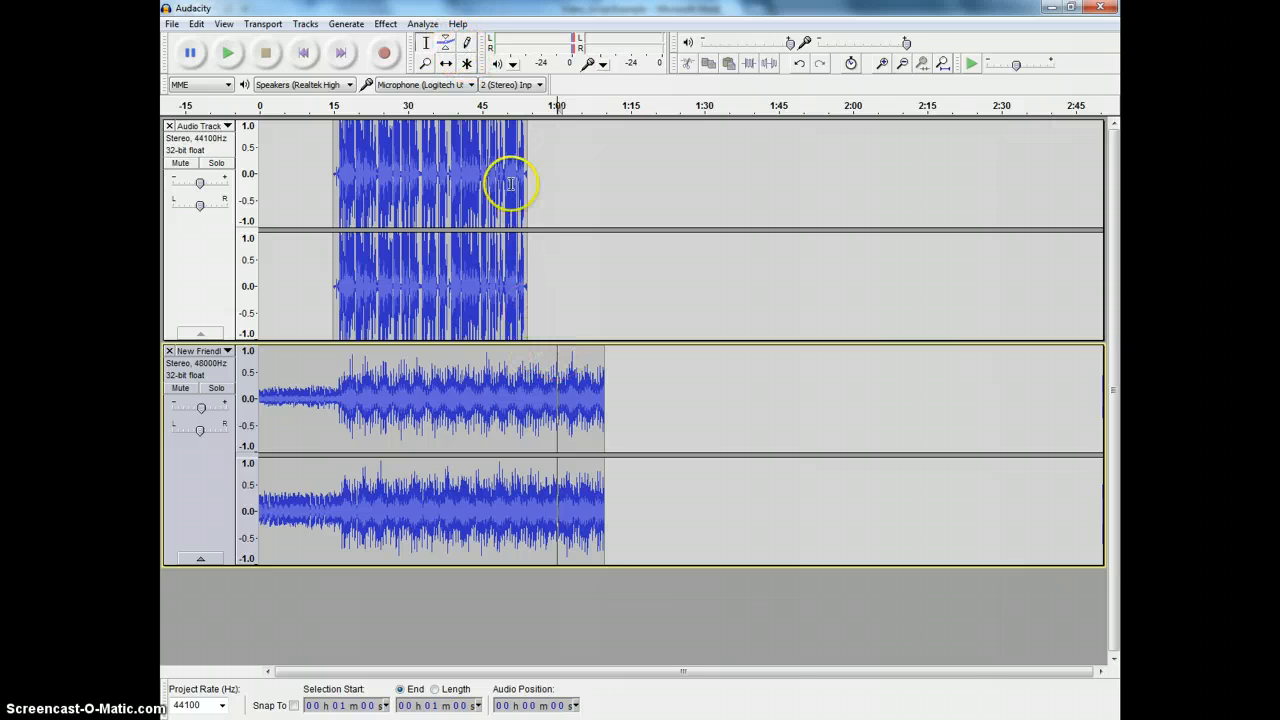
{"action": "left_click", "coordinate": [447, 43]}
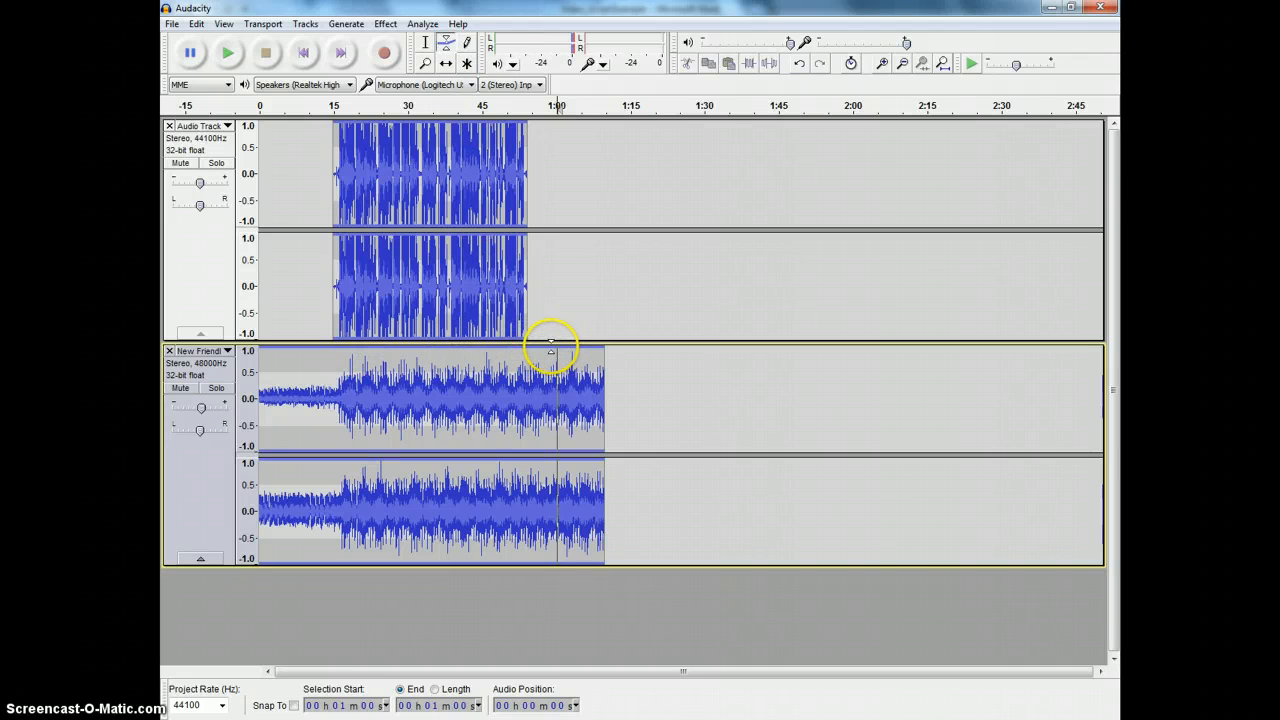
{"action": "left_click_drag", "start_coordinate": [553, 344], "coordinate": [552, 355]}
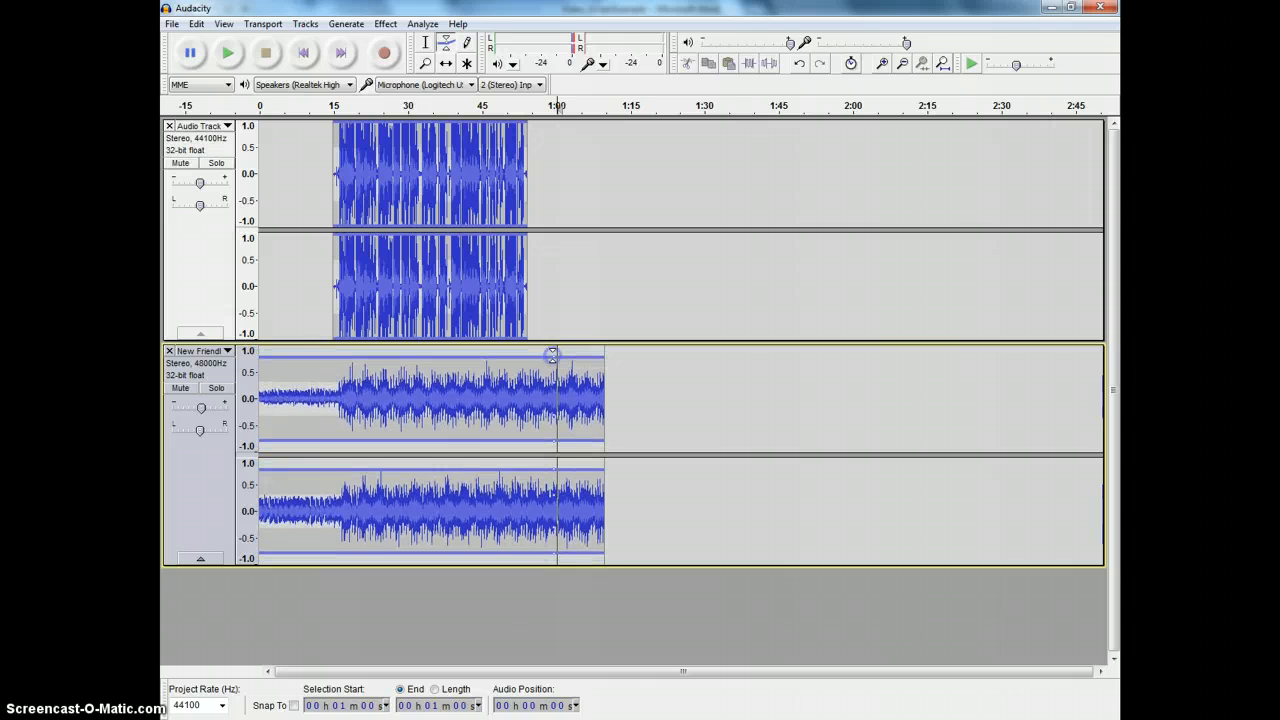
{"action": "left_click_drag", "start_coordinate": [294, 357], "coordinate": [302, 343]}
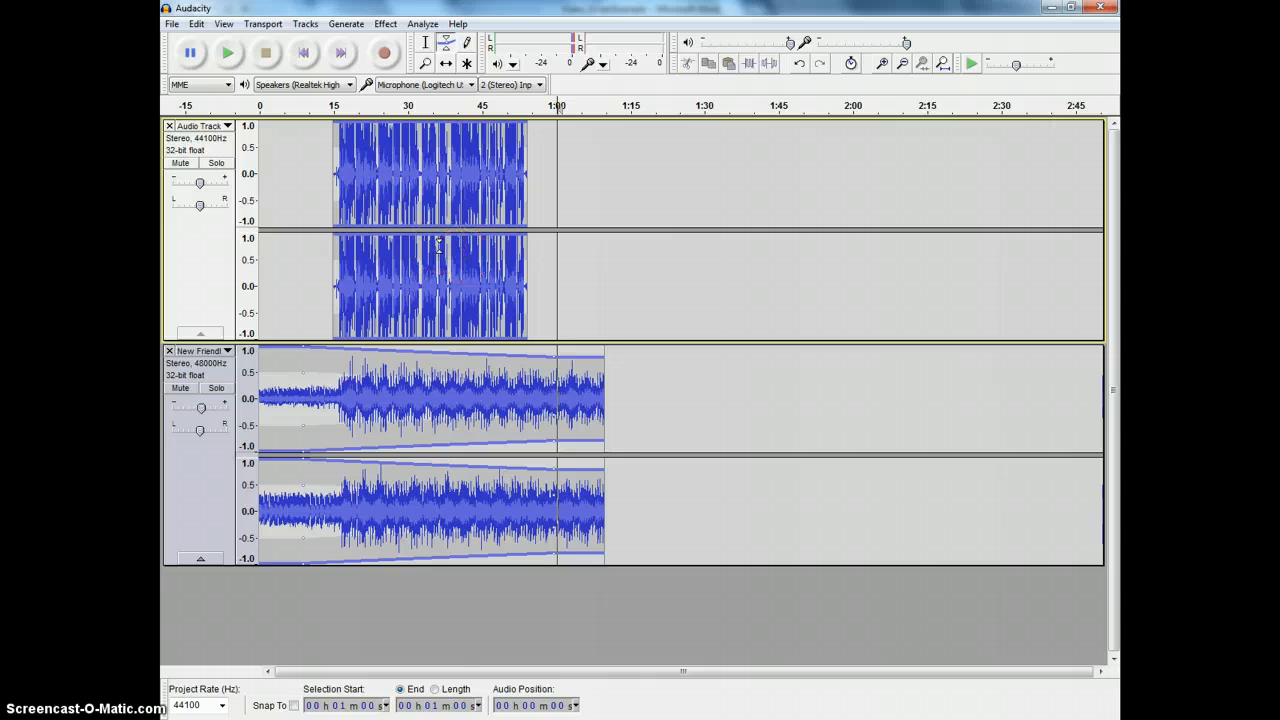
{"action": "left_click", "coordinate": [425, 45]}
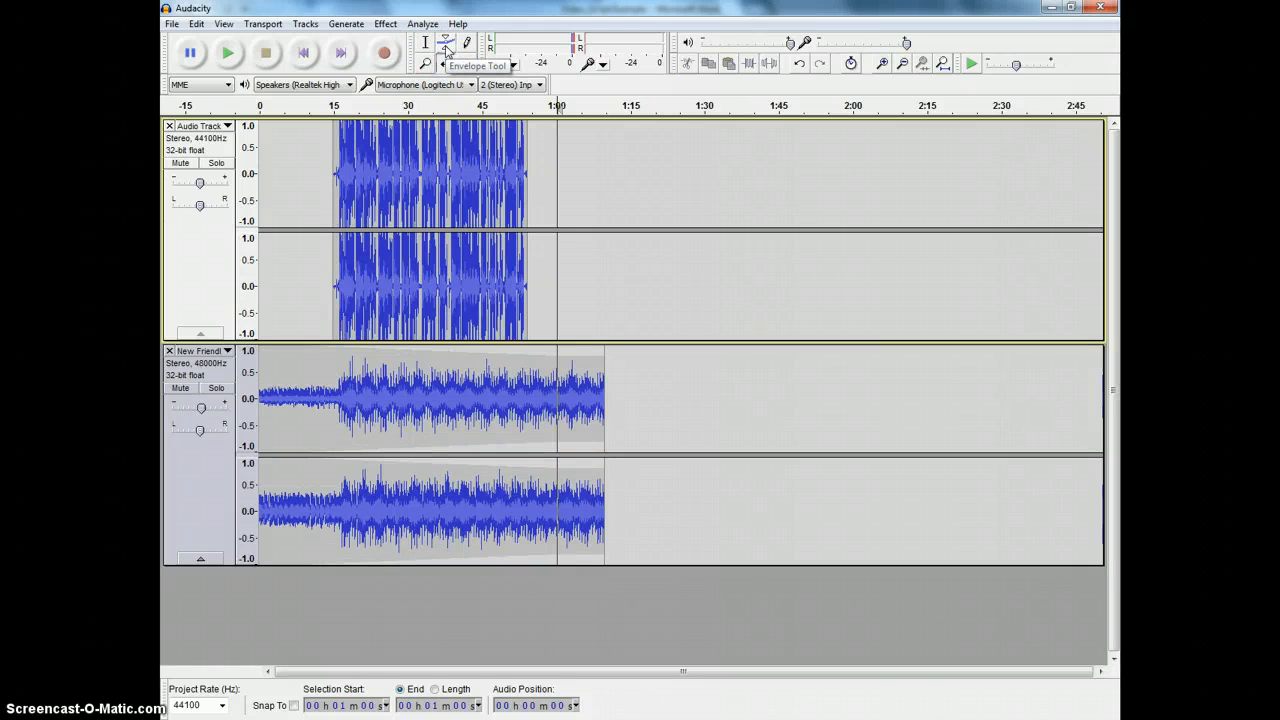
{"action": "left_click", "coordinate": [427, 64]}
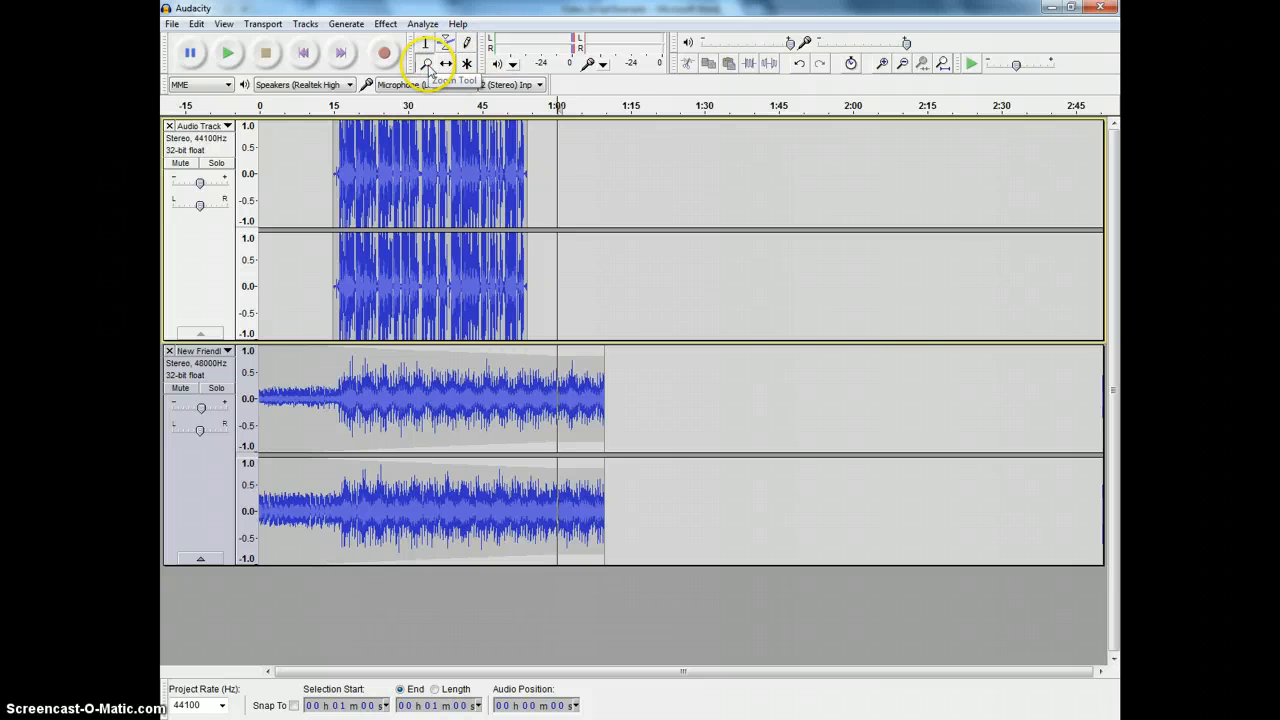
{"action": "left_click", "coordinate": [884, 65]}
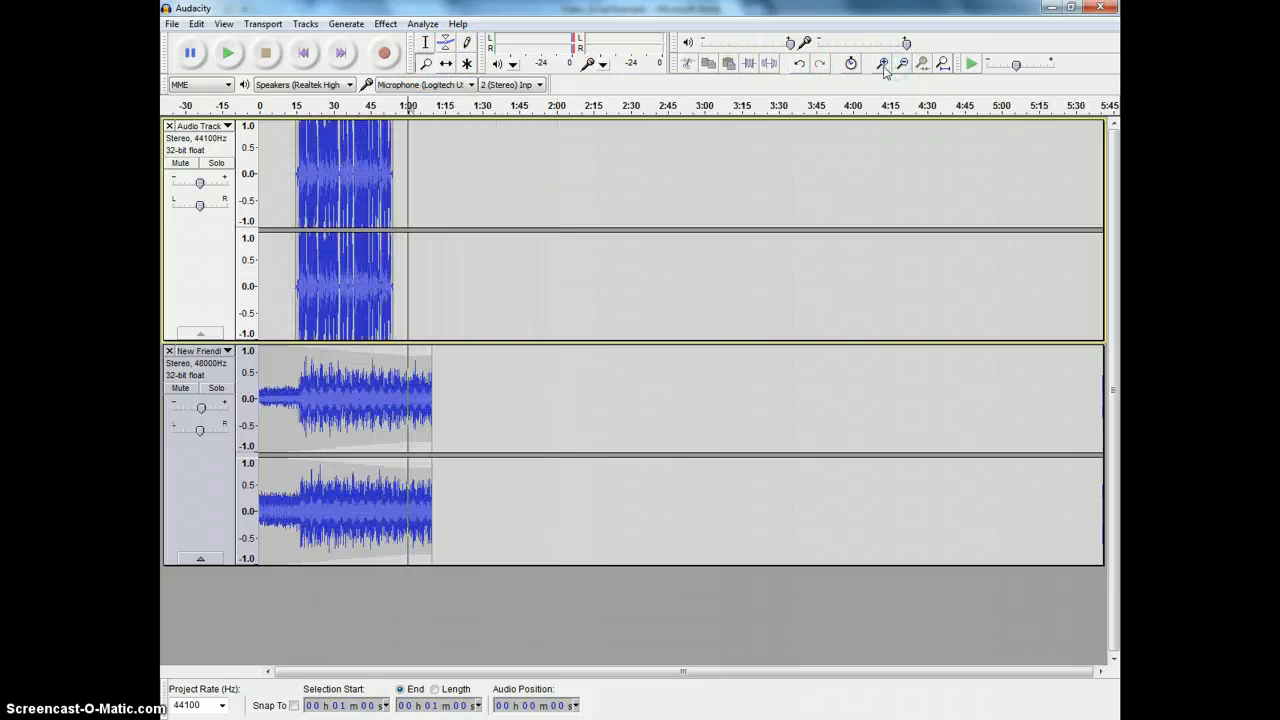
{"action": "left_click", "coordinate": [883, 65]}
{"action": "left_click", "coordinate": [883, 65]}
{"action": "left_click", "coordinate": [883, 65]}
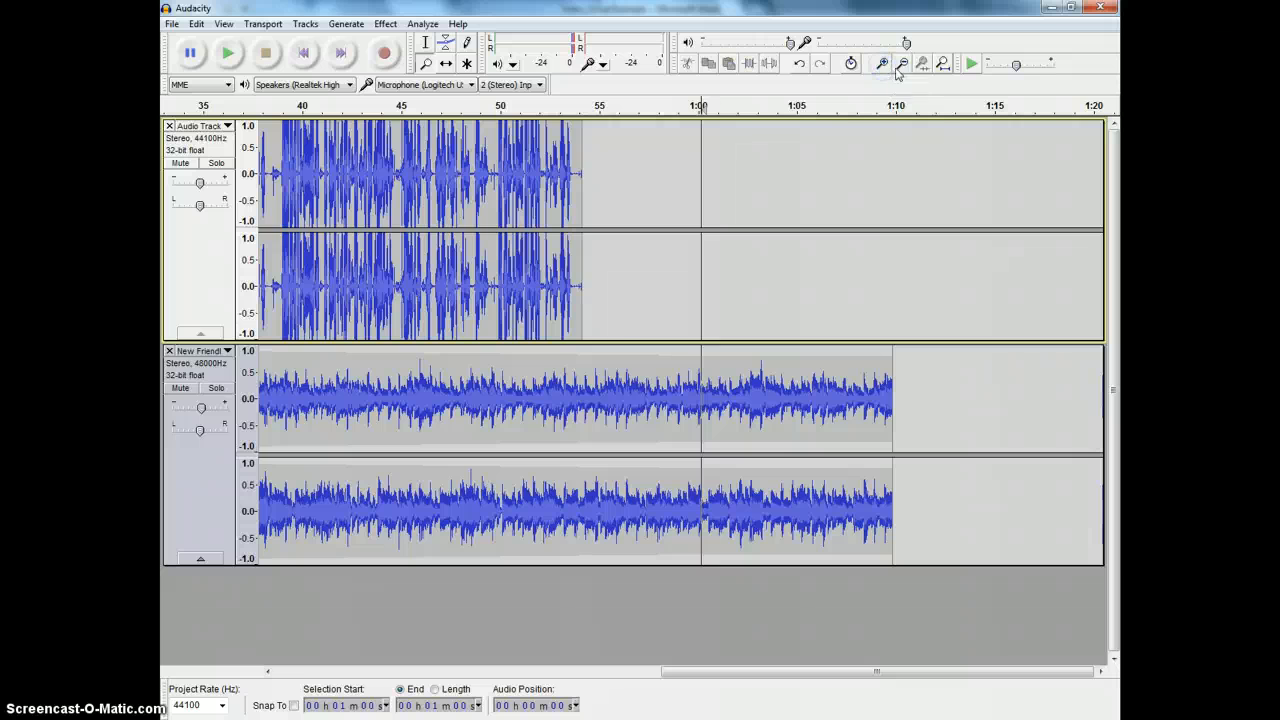
{"action": "left_click", "coordinate": [900, 64]}
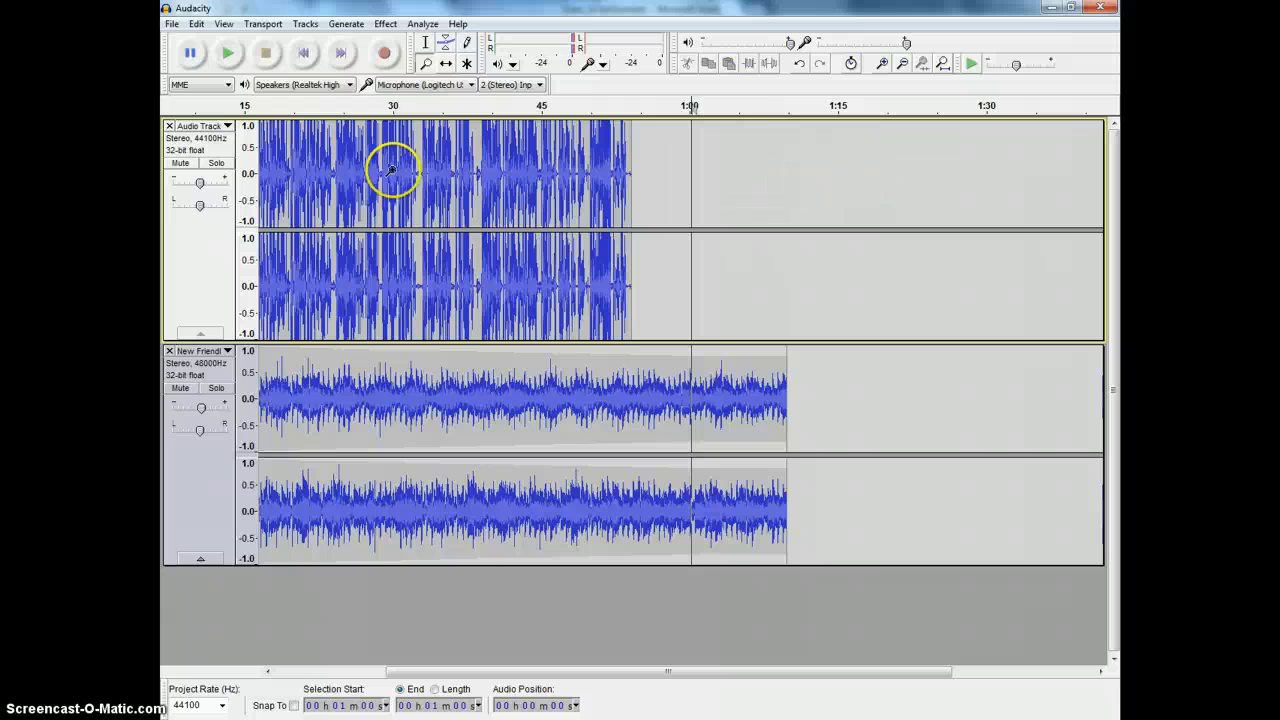
- Start exporting the project and set the destination to CLASSES, DigiTools, Flat Classroom, Class Video Fall 2011 on the H: drive
{"action": "left_click", "coordinate": [172, 24]}
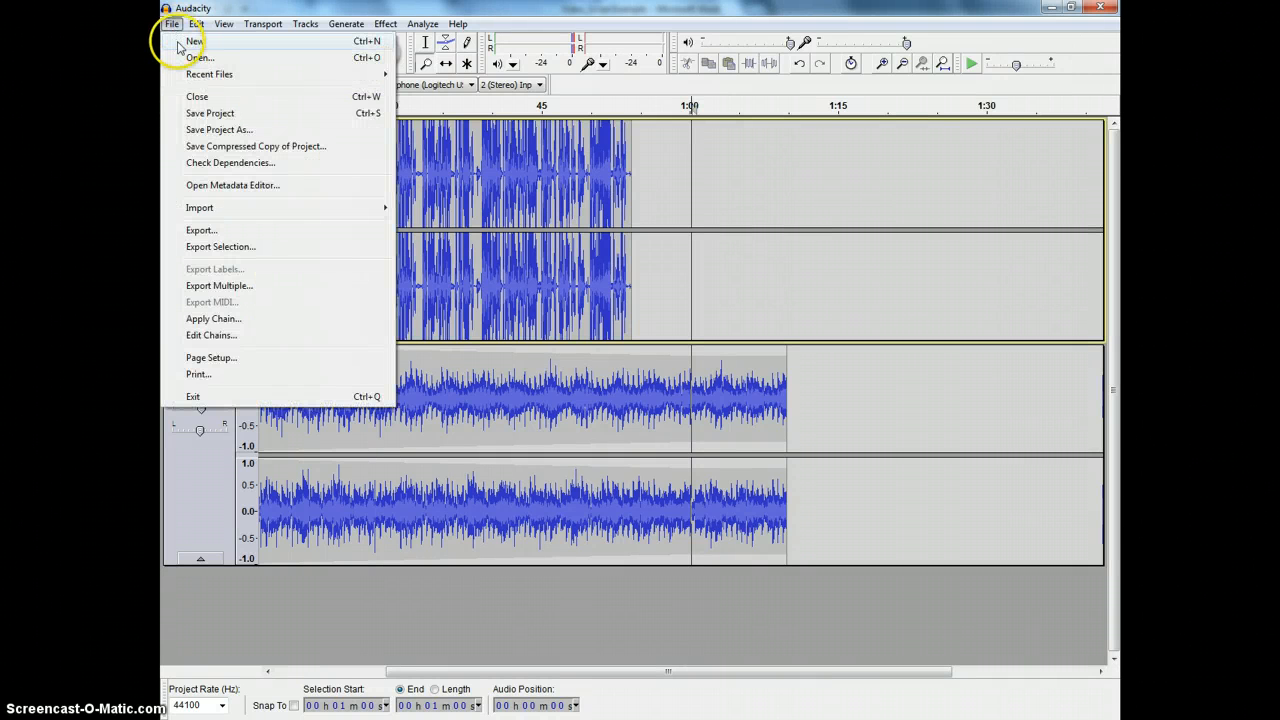
{"action": "left_click", "coordinate": [202, 236]}
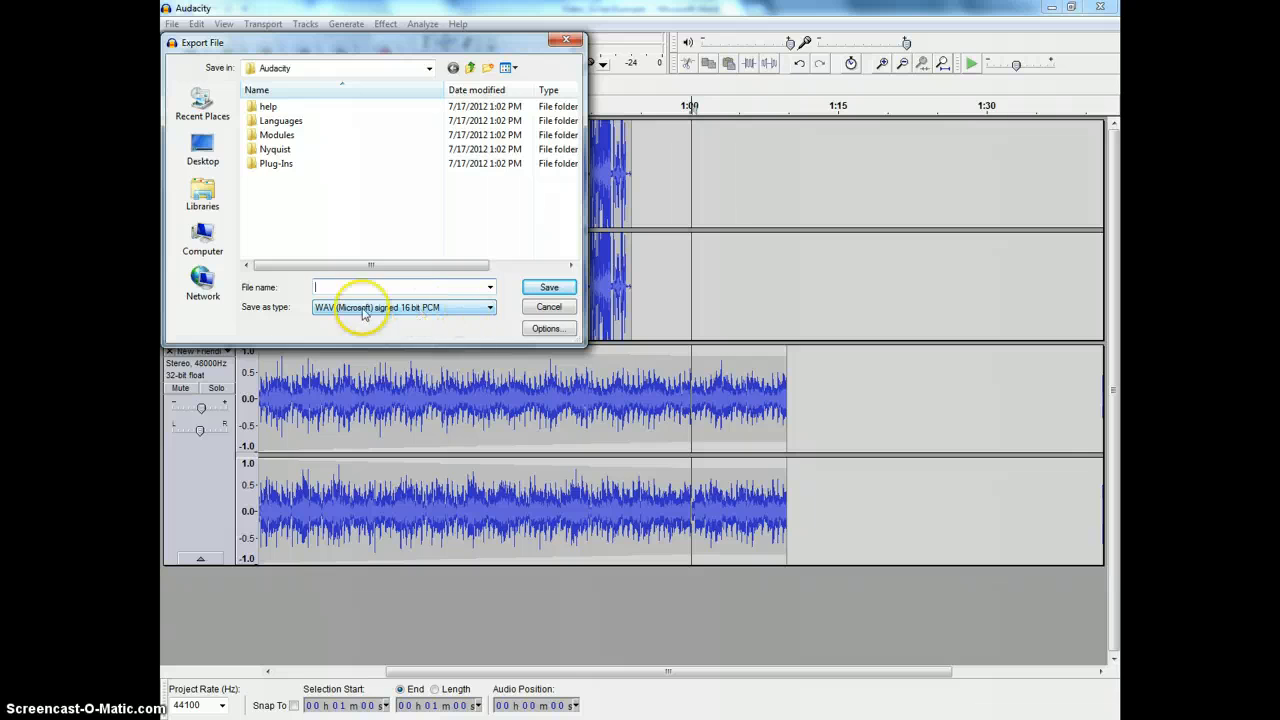
{"action": "left_click", "coordinate": [202, 238]}
{"action": "double_click", "coordinate": [364, 238]}
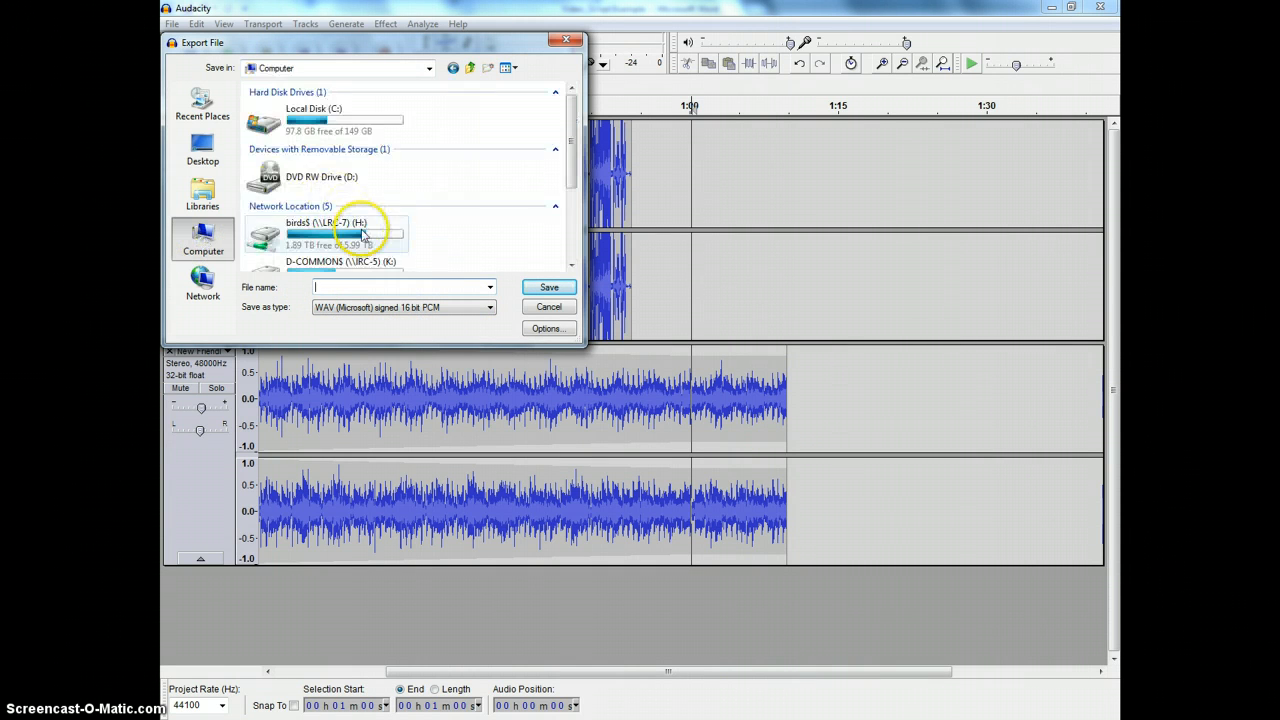
{"action": "double_click", "coordinate": [290, 235]}
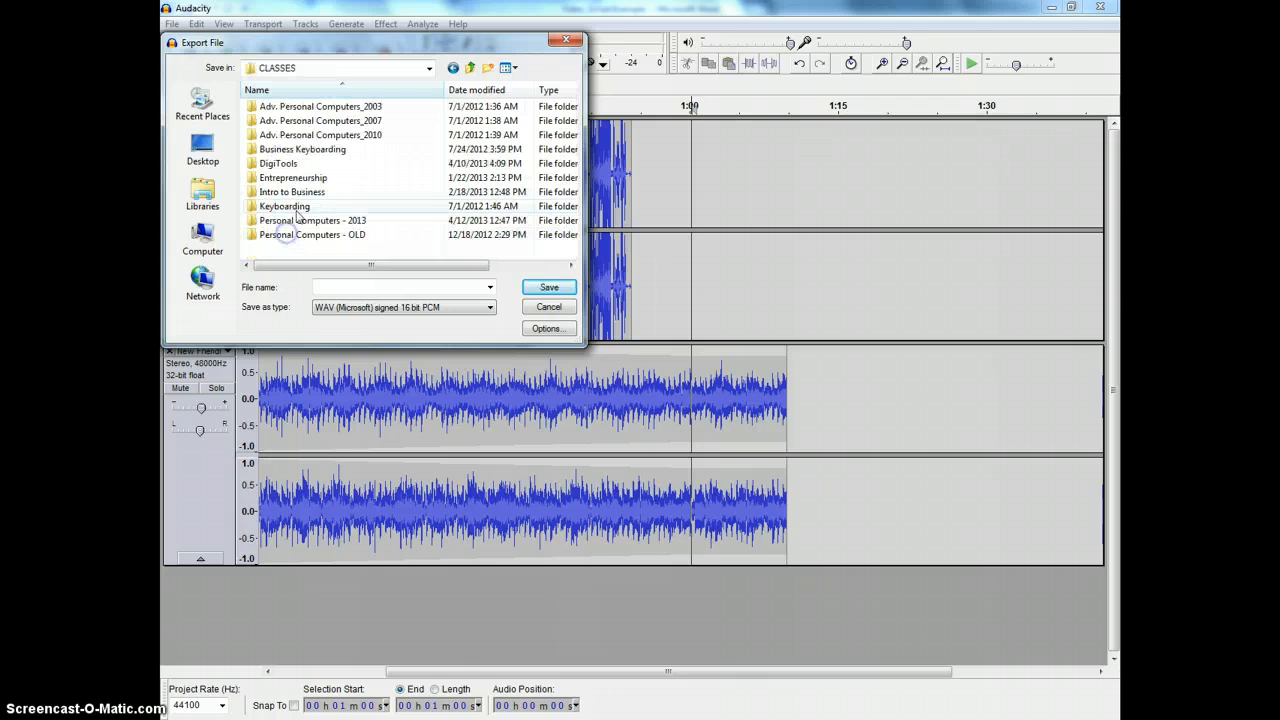
{"action": "double_click", "coordinate": [293, 164]}
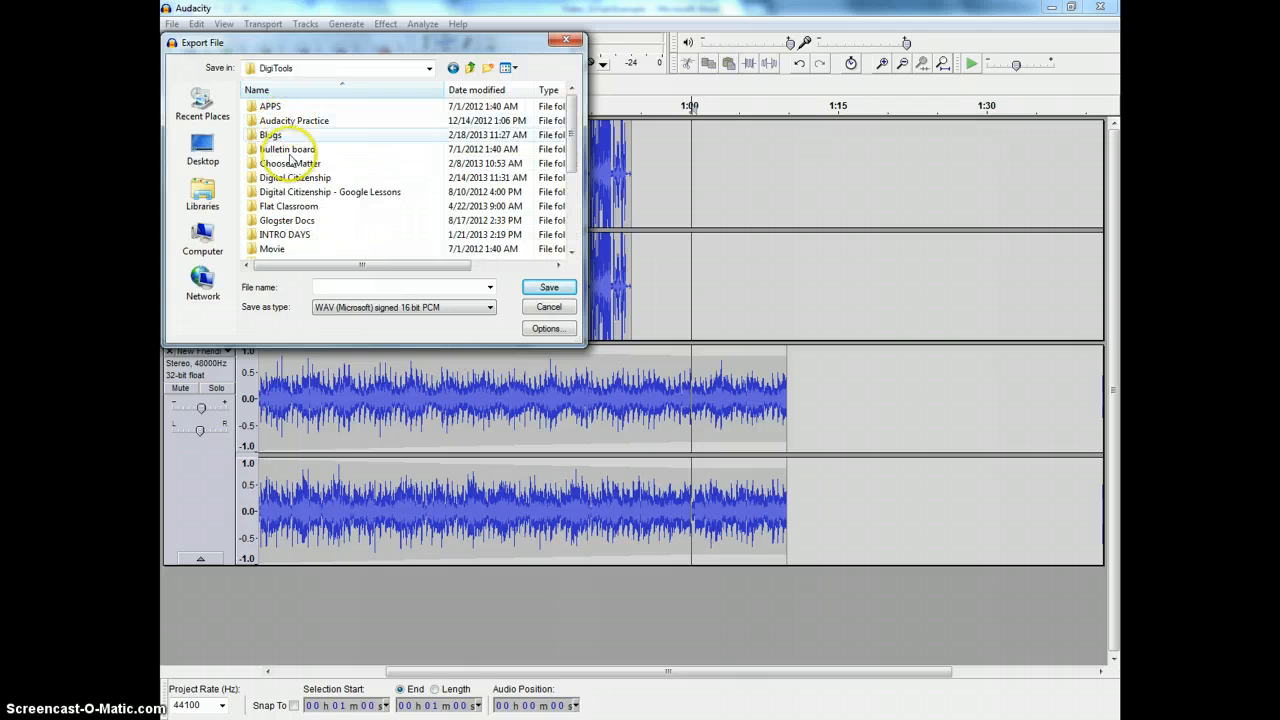
{"action": "double_click", "coordinate": [288, 206]}
{"action": "double_click", "coordinate": [288, 121]}
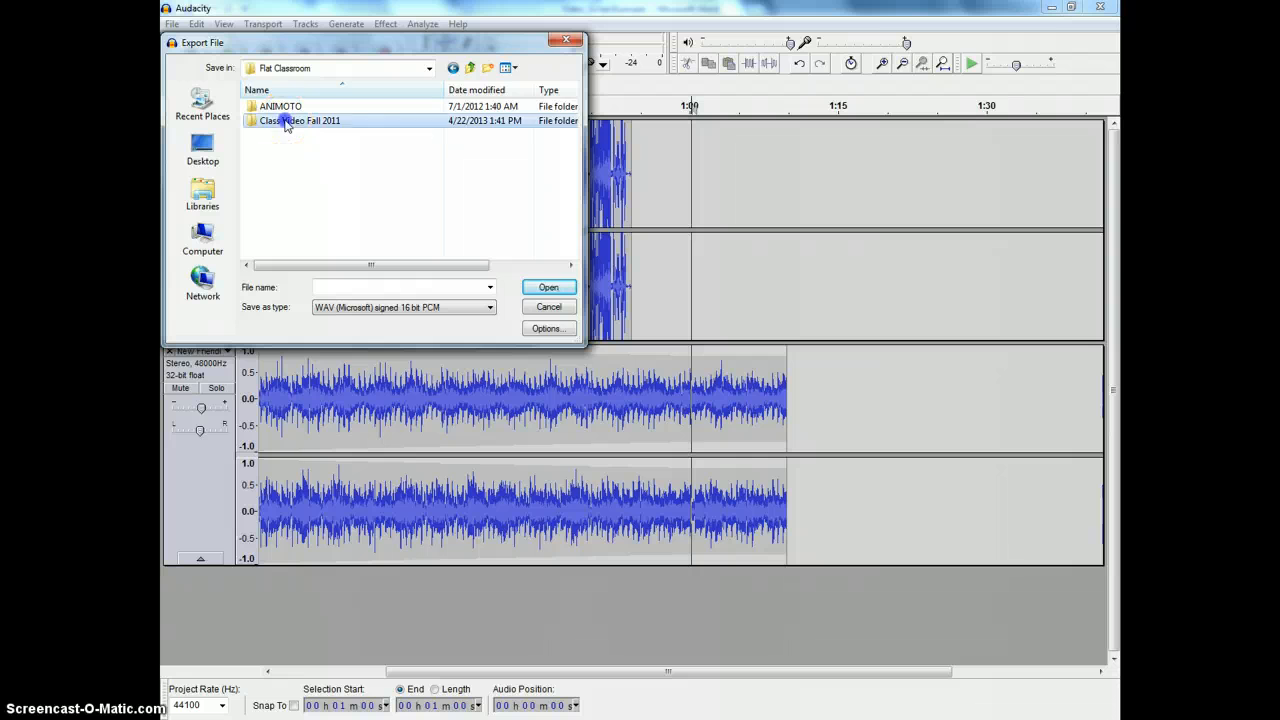
- Export the mix as a WAV file named PRACTICE AUDIO, accepting the existing metadata and the stereo mixdown
{"action": "left_click", "coordinate": [330, 287]}
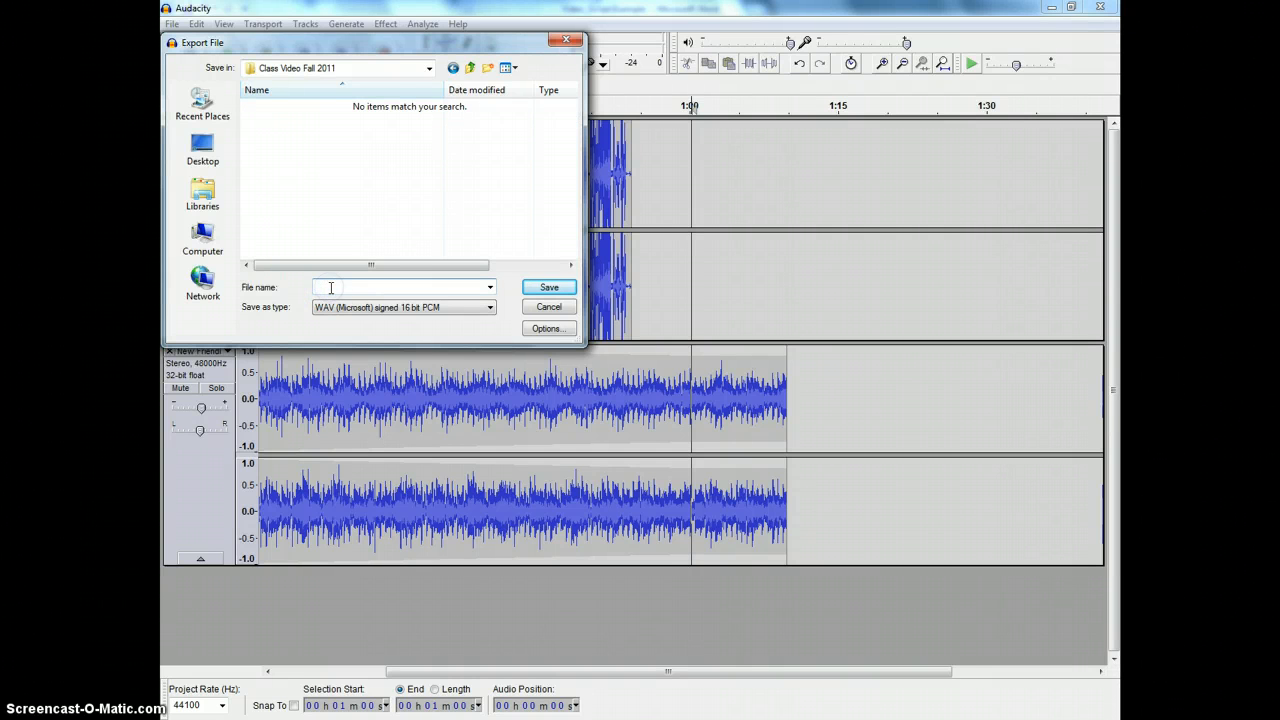
{"action": "type", "text": "PRACTICE AUDIO"}
{"action": "left_click", "coordinate": [545, 289]}
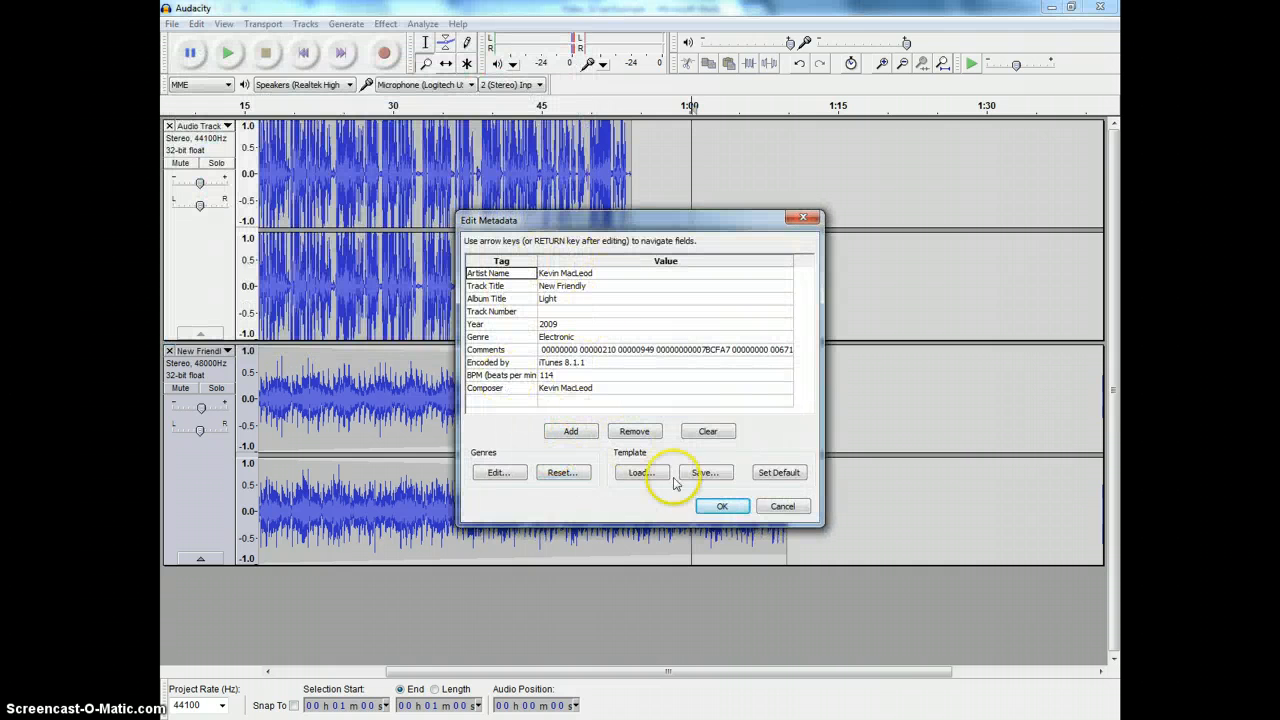
{"action": "left_click", "coordinate": [727, 510]}
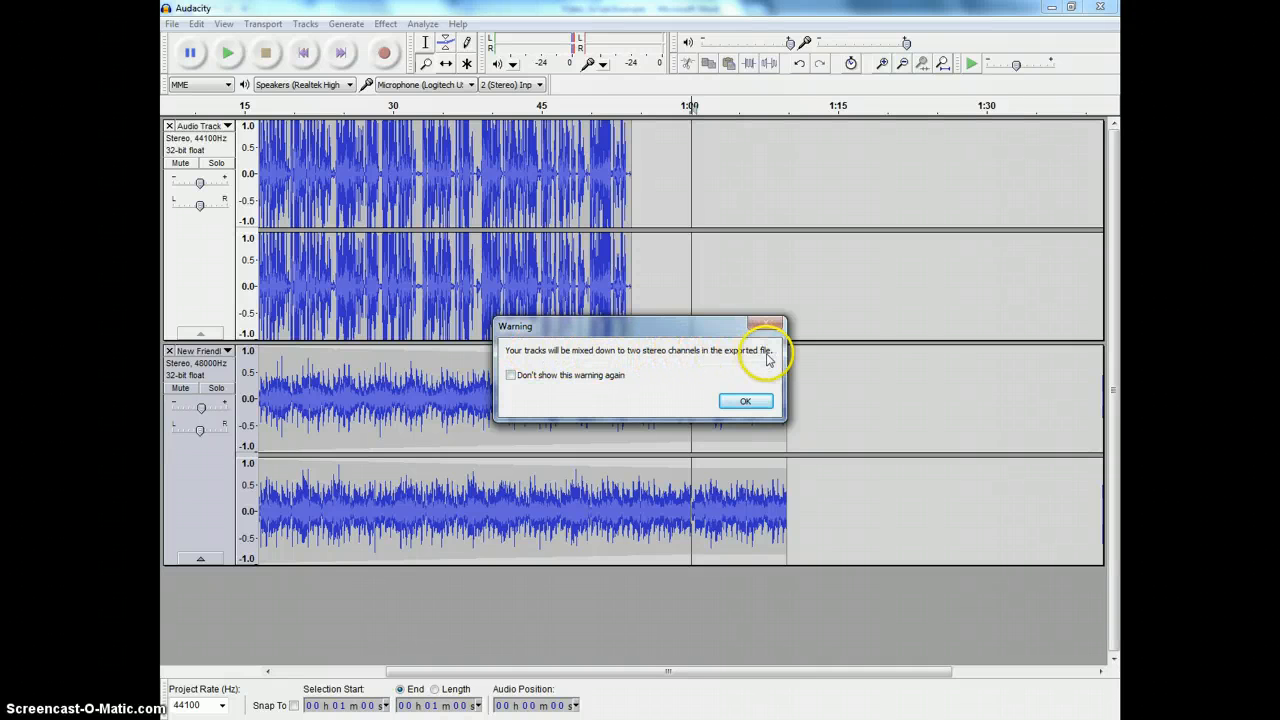
{"action": "left_click", "coordinate": [738, 402]}
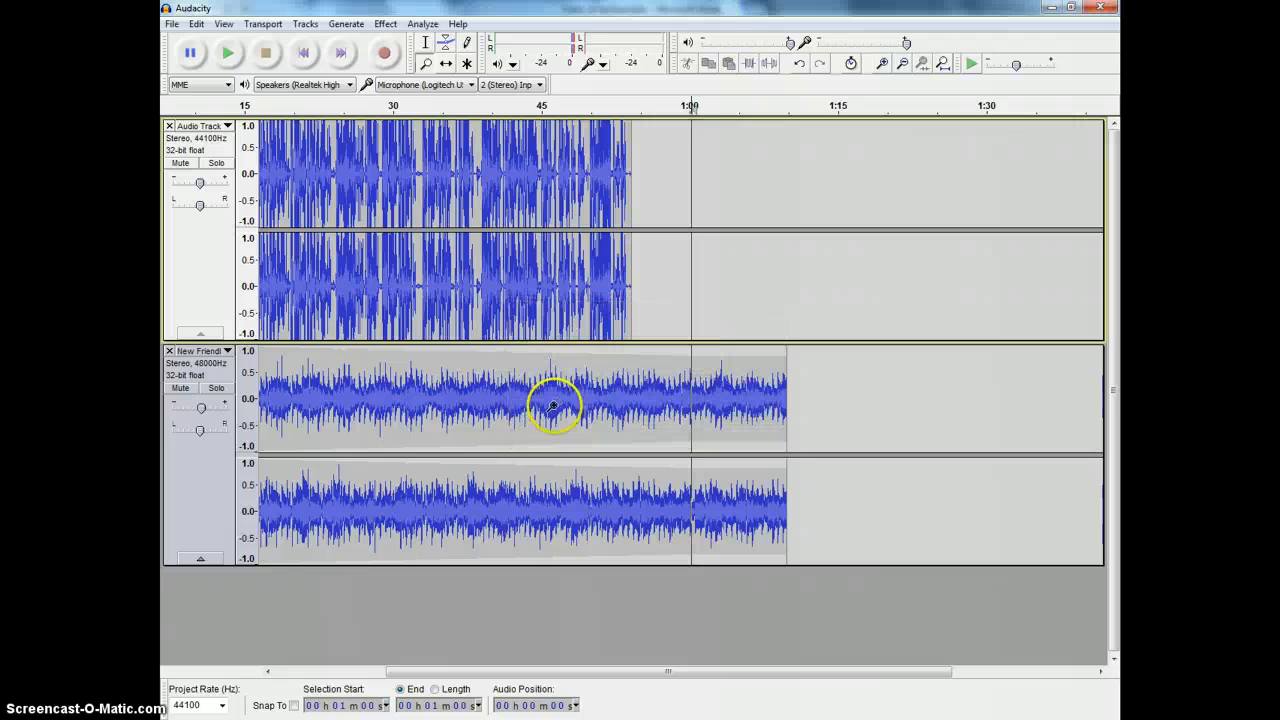
- Switch to the Class Video Fall 2011 folder in Windows Explorer and select the exported PRACTICE AUDIO file
{"action": "key", "text": "alt+Tab"}
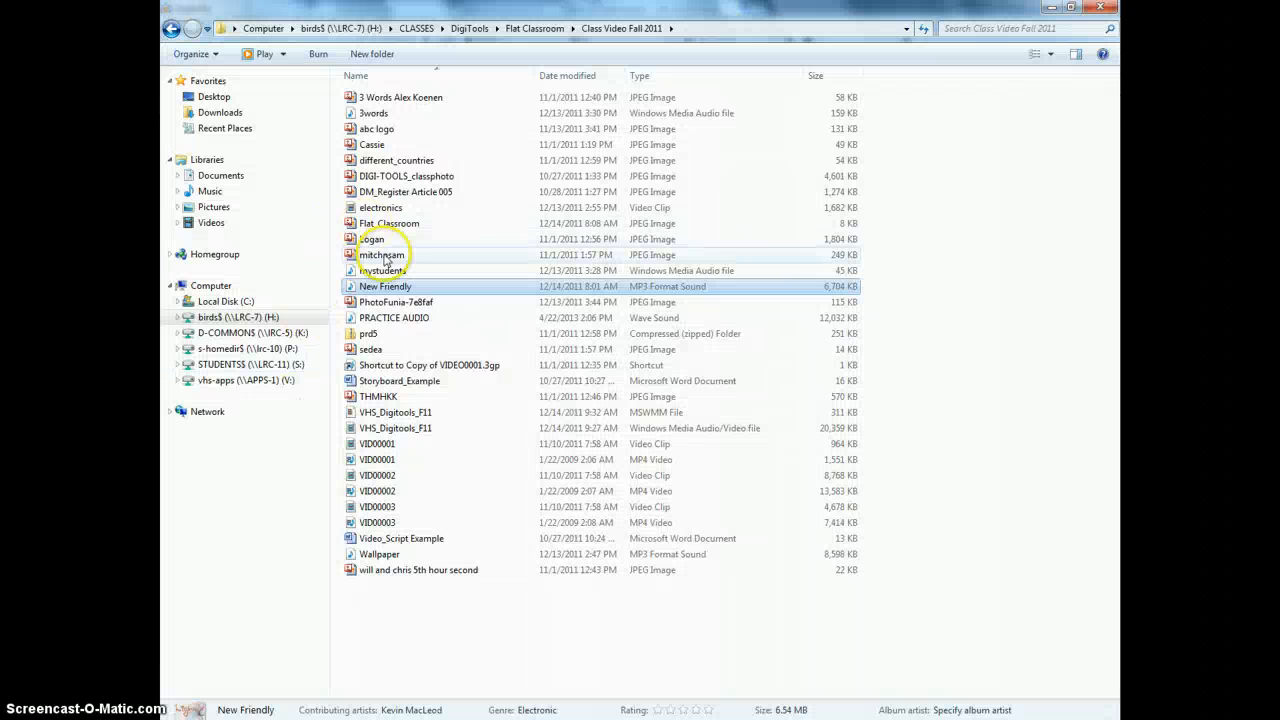
{"action": "left_click_drag", "start_coordinate": [407, 292], "coordinate": [370, 322]}
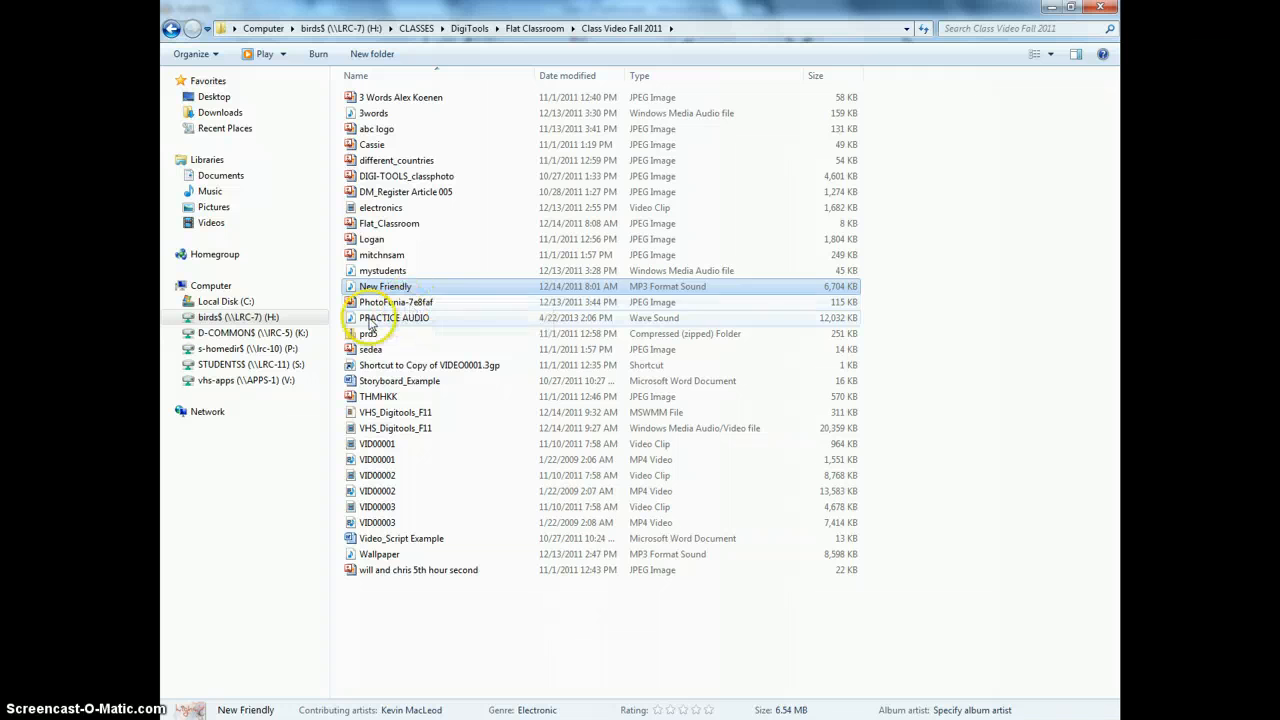
{"action": "left_click", "coordinate": [370, 322]}
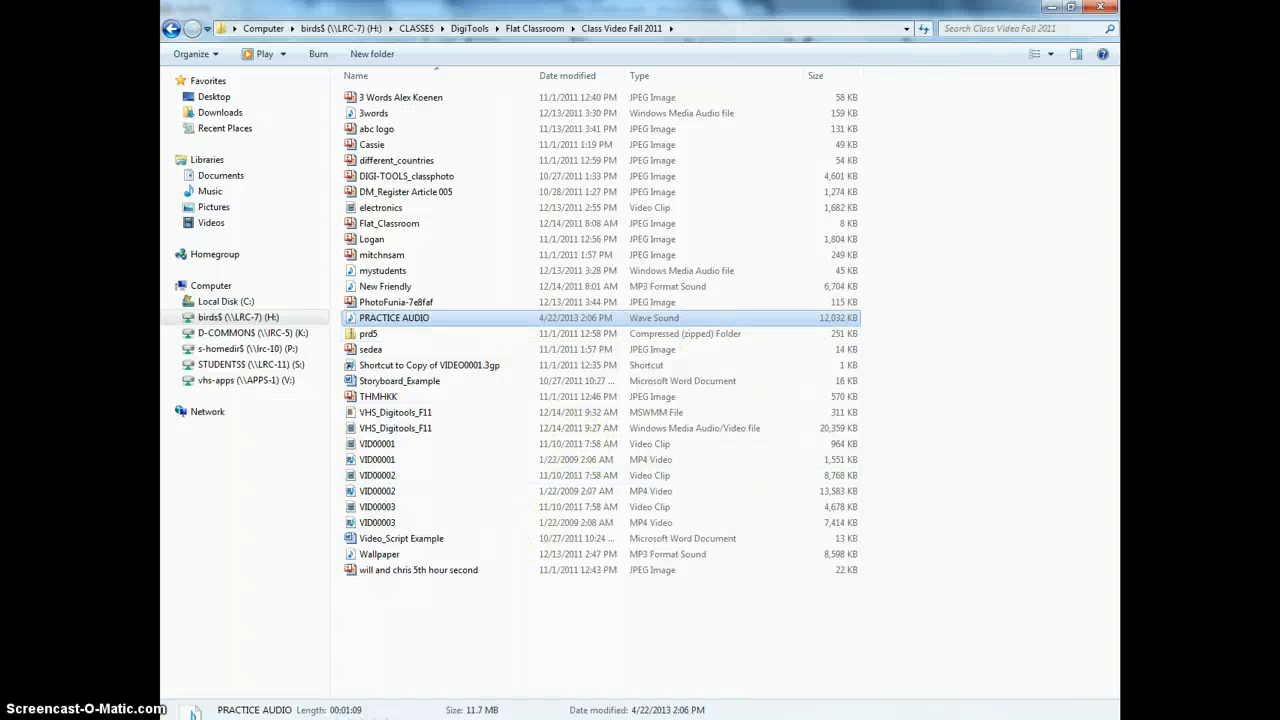
- Switch to Chrome, search the web for "free file converter" in a new tab, and open the freefileconvert.com result
{"action": "left_click", "coordinate": [412, 719]}
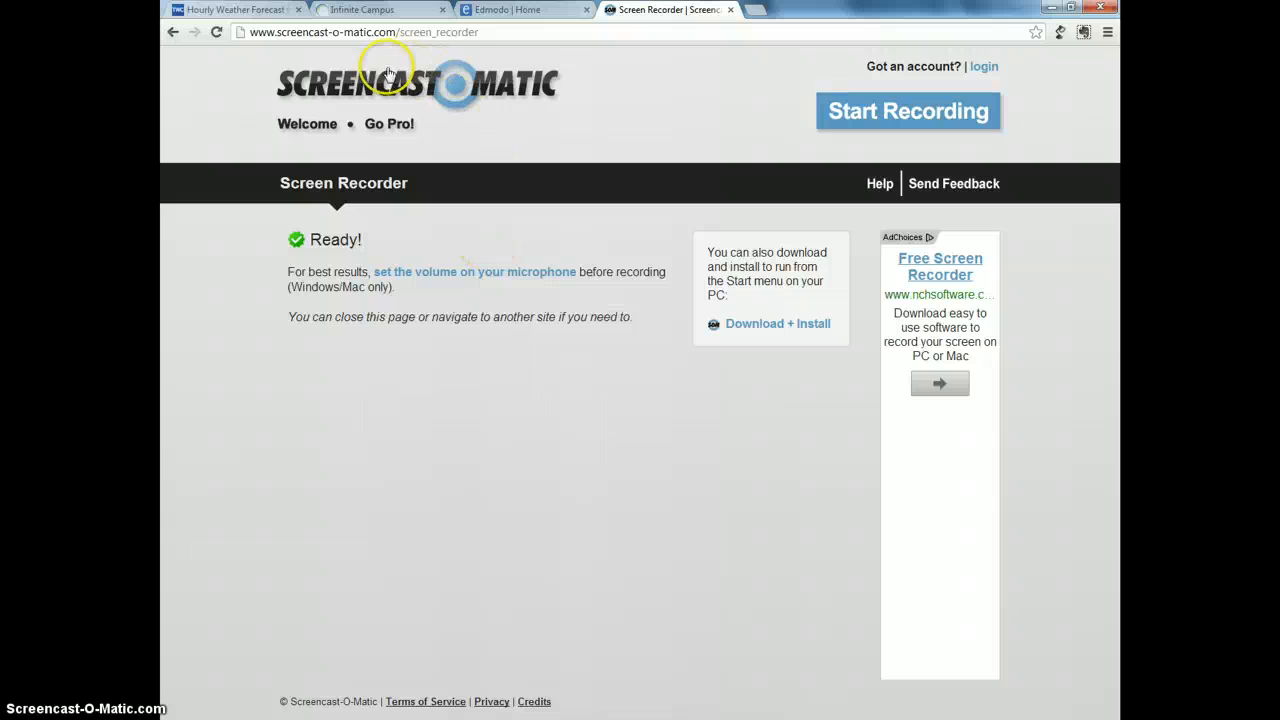
{"action": "left_click", "coordinate": [757, 12]}
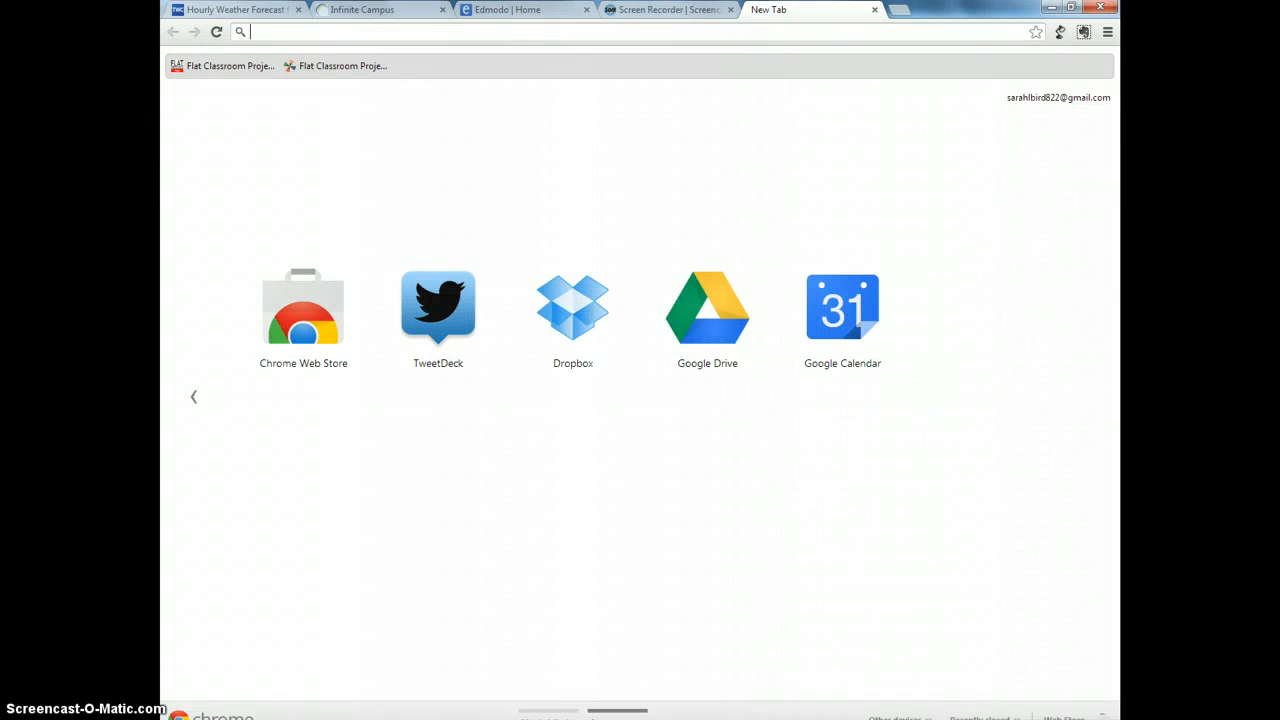
{"action": "type", "text": "free file c"}
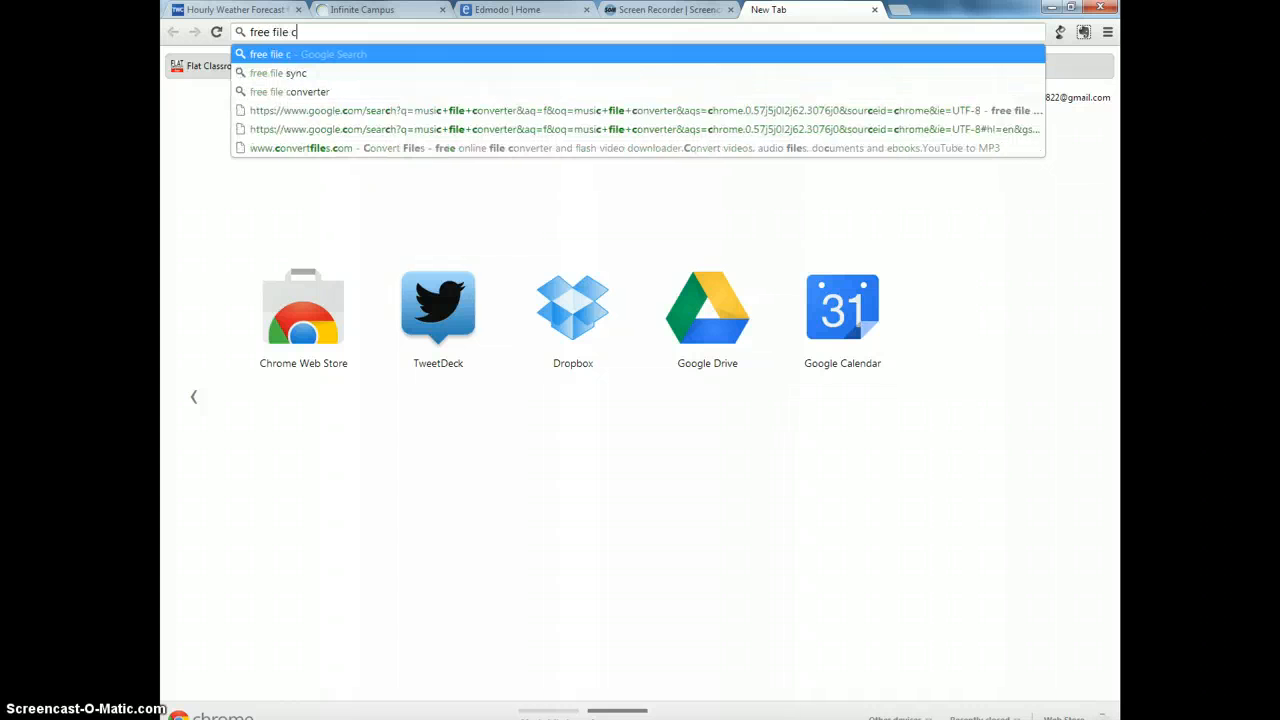
{"action": "type", "text": "onverter"}
{"action": "key", "text": "Return"}
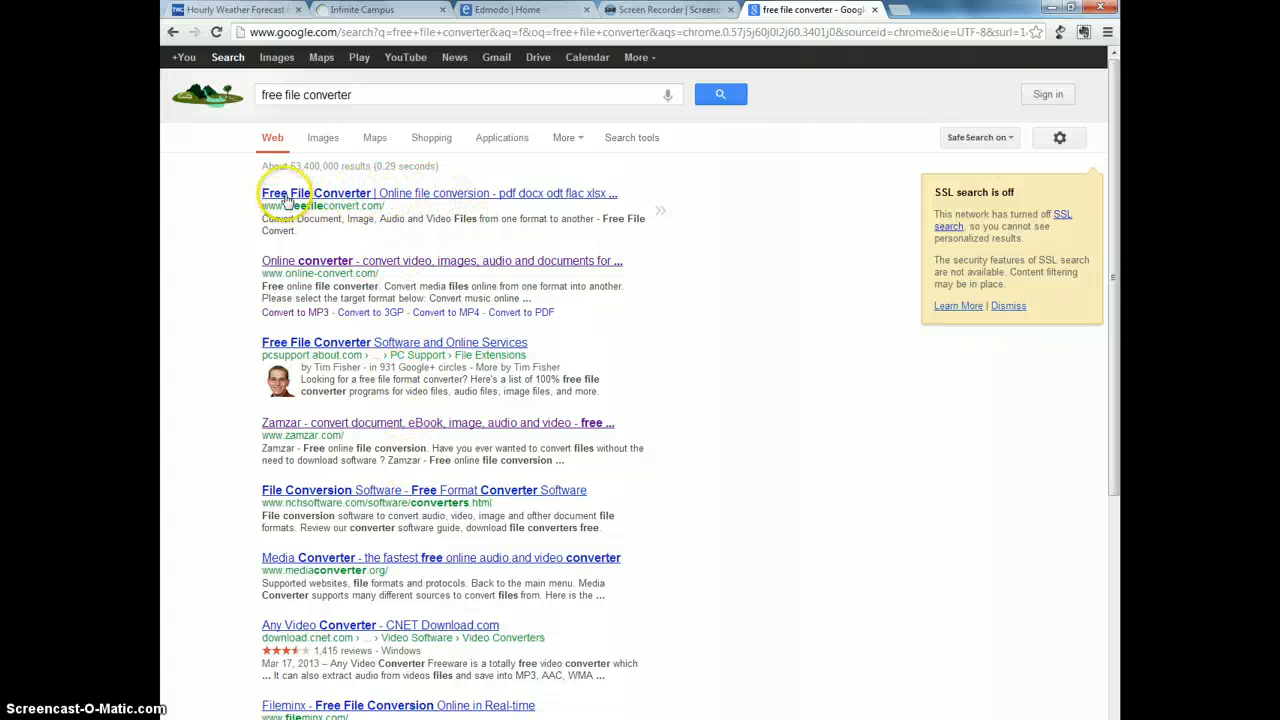
{"action": "left_click", "coordinate": [422, 193]}
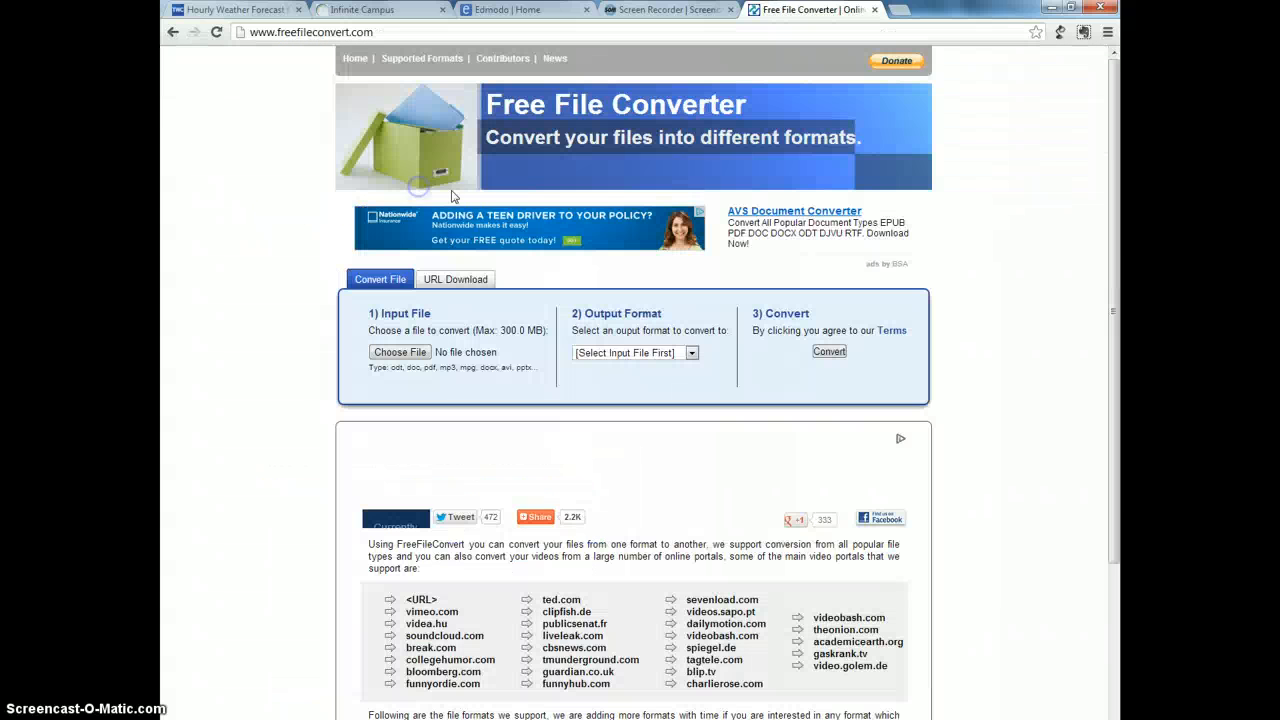
- Choose PRACTICE AUDIO as the input file from CLASSES, DigiTools, Flat Classroom, Class Video Fall 2011 on the H: drive
{"action": "left_click", "coordinate": [401, 353]}
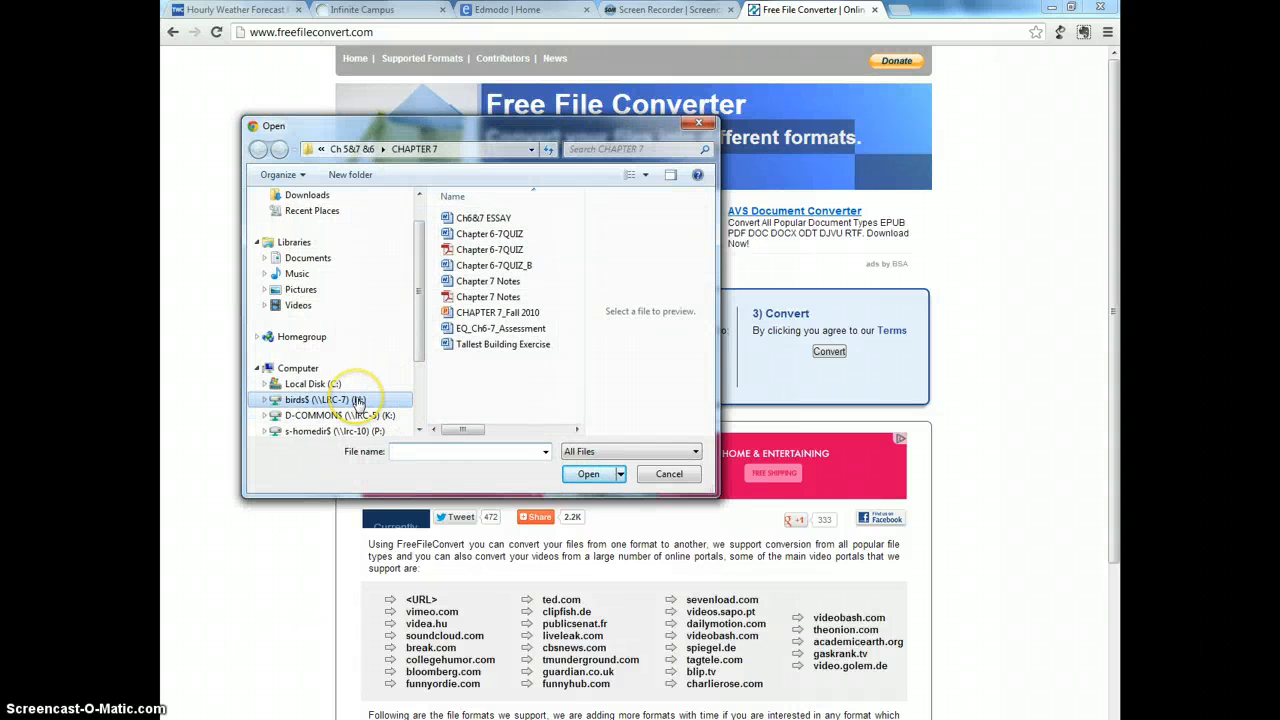
{"action": "left_click", "coordinate": [357, 401]}
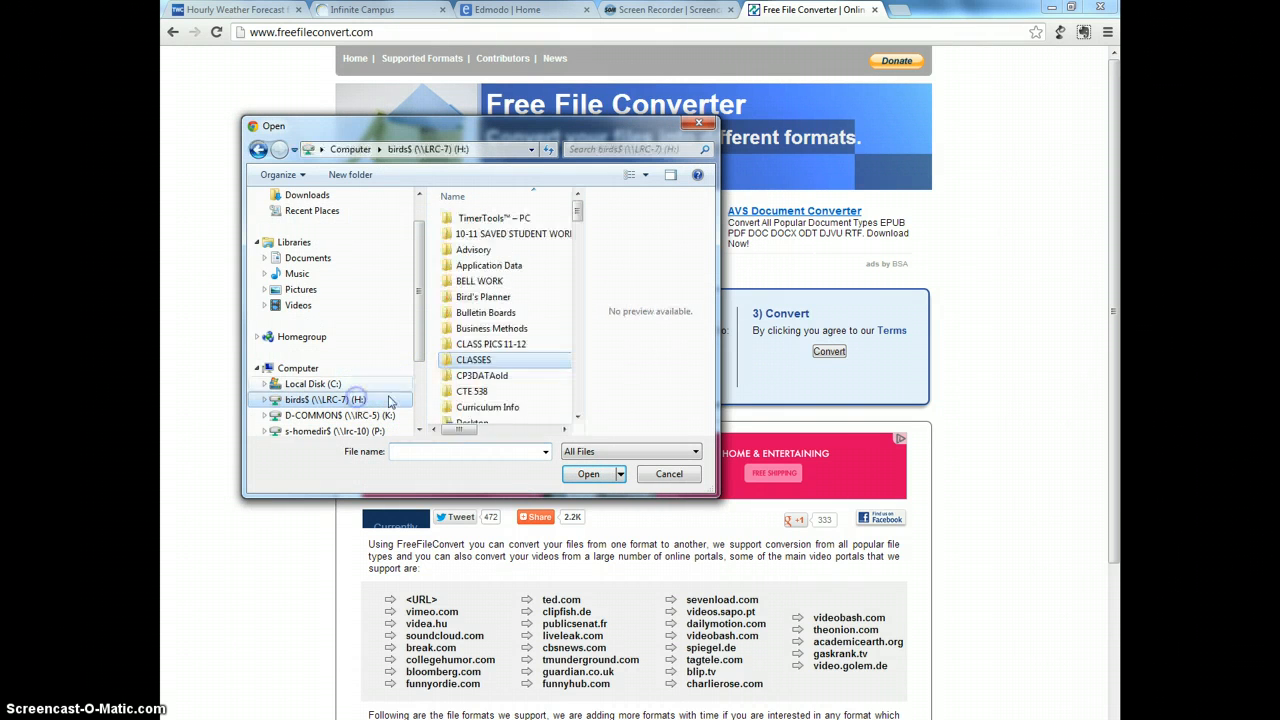
{"action": "left_click", "coordinate": [474, 362]}
{"action": "double_click", "coordinate": [474, 362]}
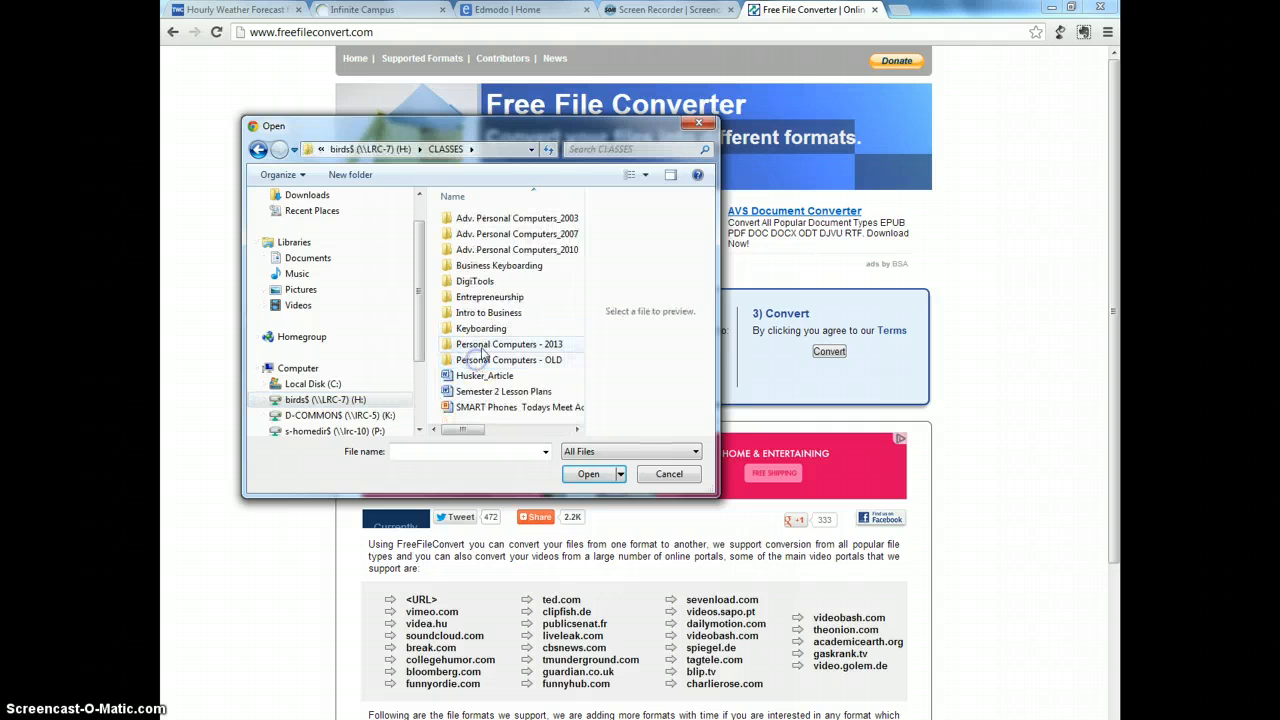
{"action": "double_click", "coordinate": [480, 284]}
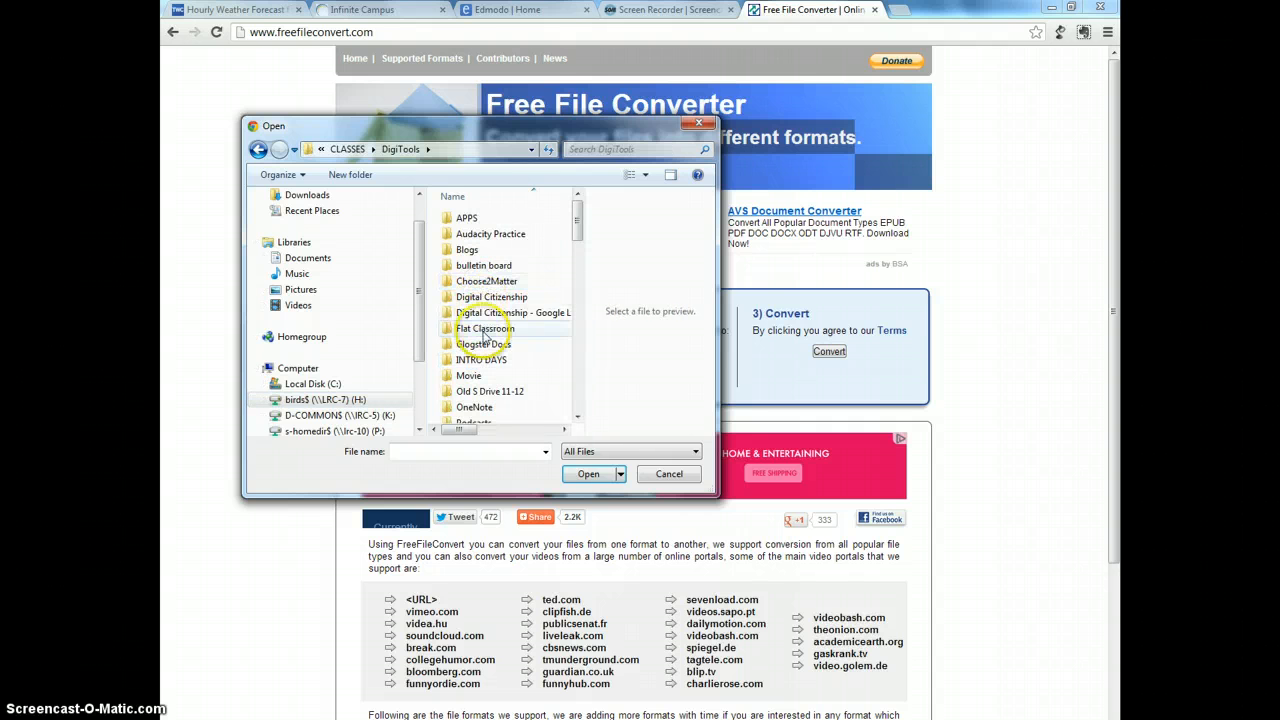
{"action": "double_click", "coordinate": [480, 328]}
{"action": "left_click", "coordinate": [487, 236]}
{"action": "double_click", "coordinate": [487, 236]}
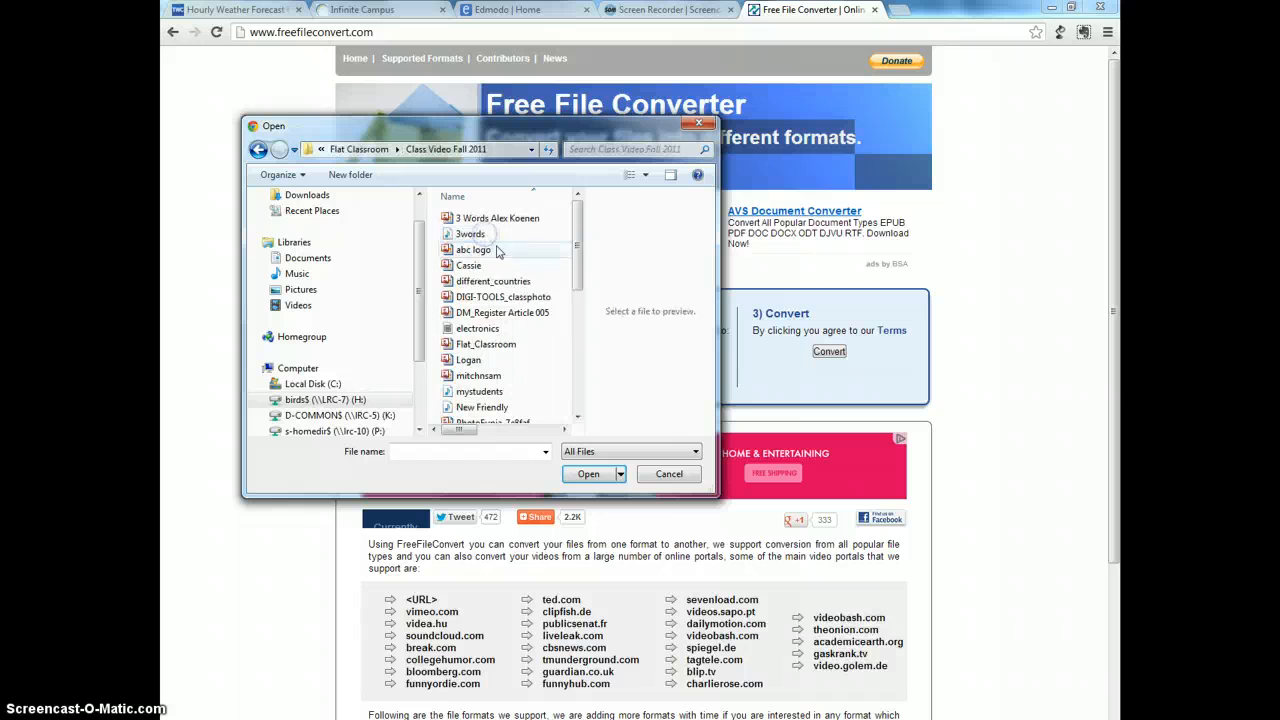
{"action": "left_click_drag", "start_coordinate": [574, 259], "coordinate": [575, 290]}
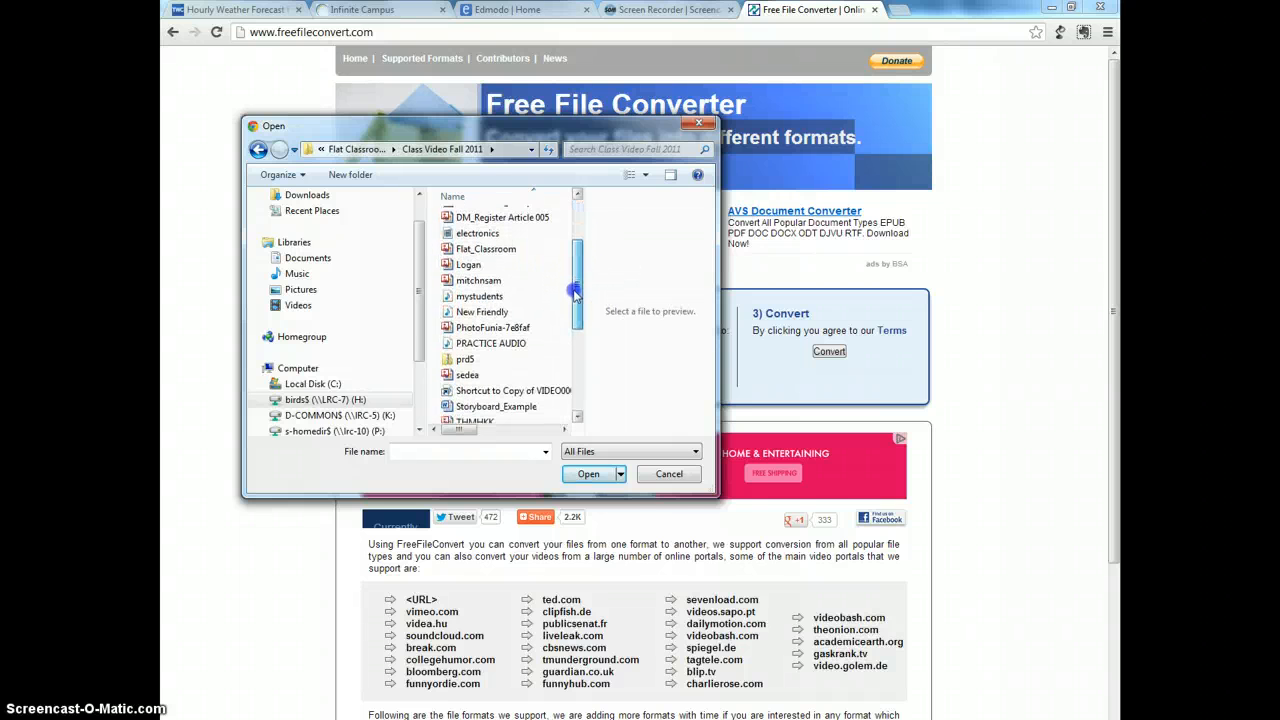
{"action": "left_click", "coordinate": [490, 343]}
{"action": "left_click", "coordinate": [588, 474]}
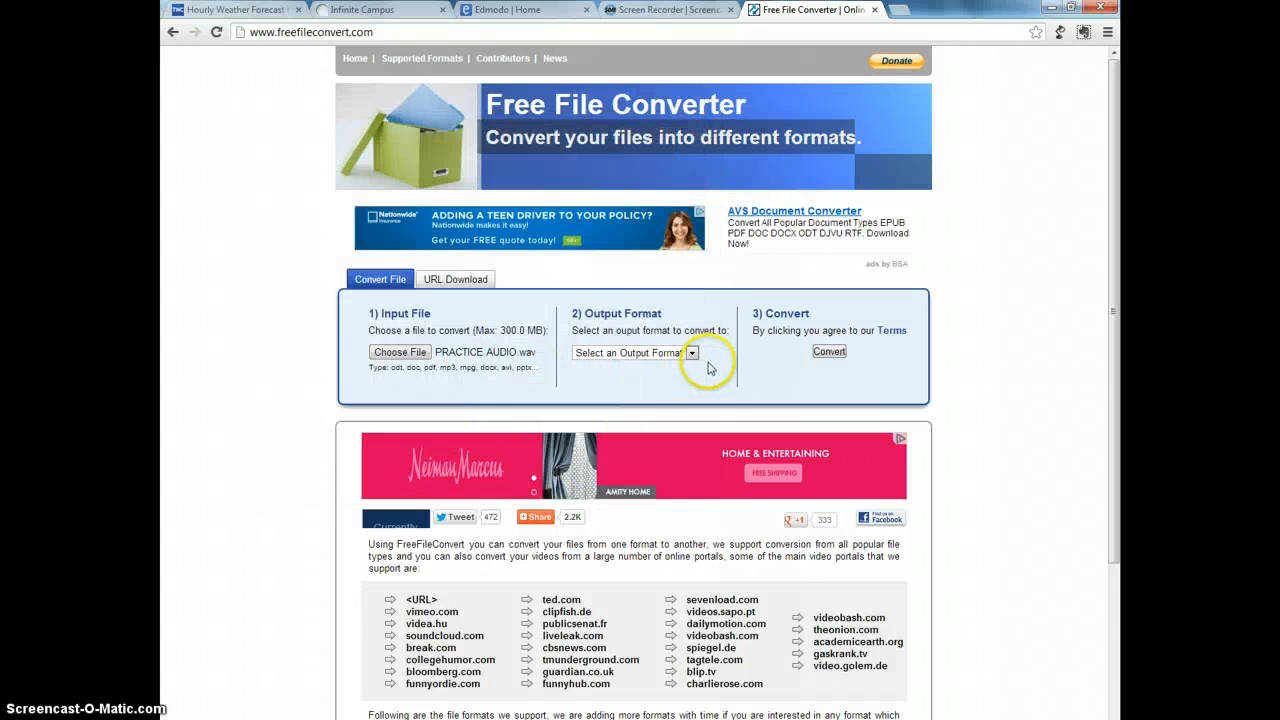
- Set the output format to mp3 and start converting the chosen audio file
{"action": "left_click", "coordinate": [691, 354]}
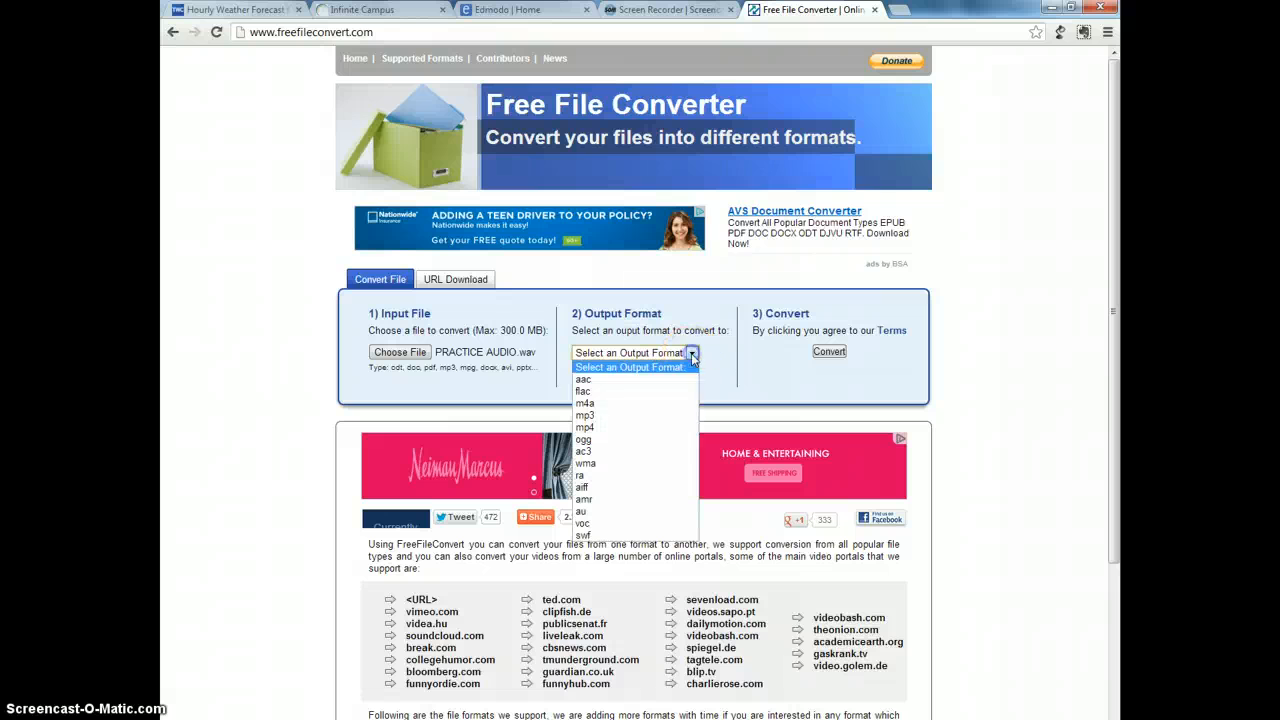
{"action": "left_click", "coordinate": [645, 416]}
{"action": "left_click", "coordinate": [831, 355]}
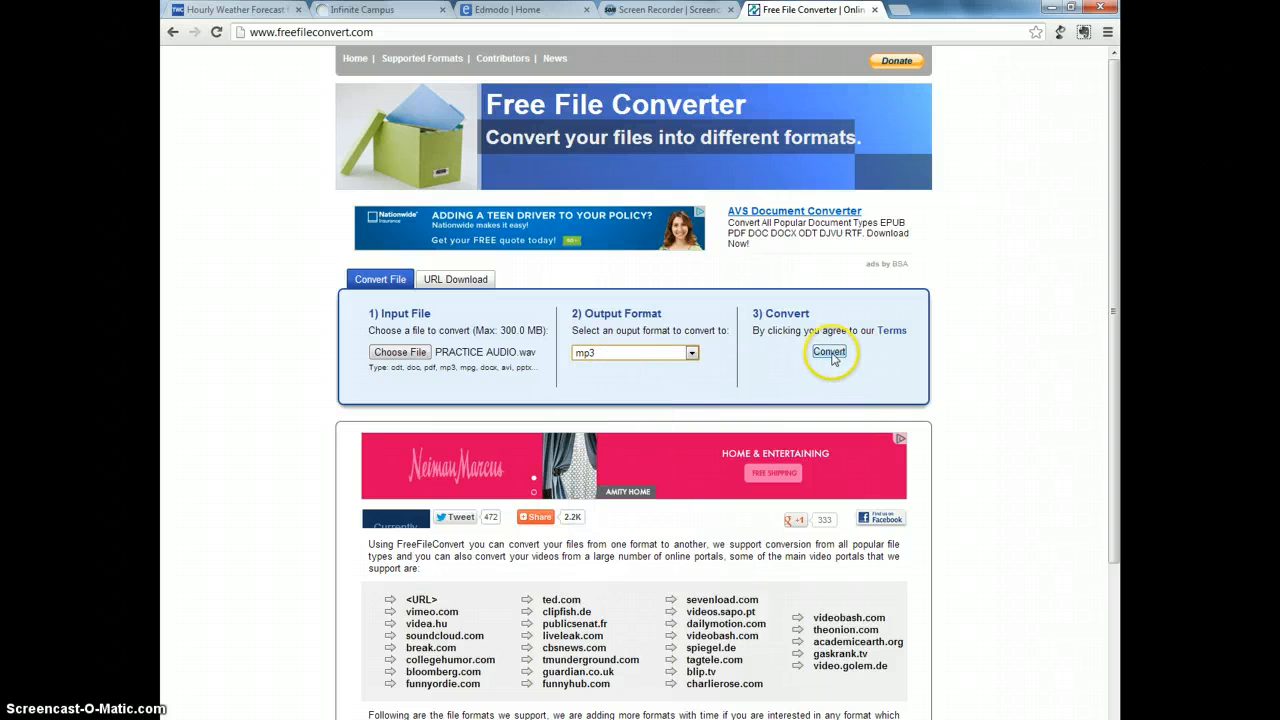